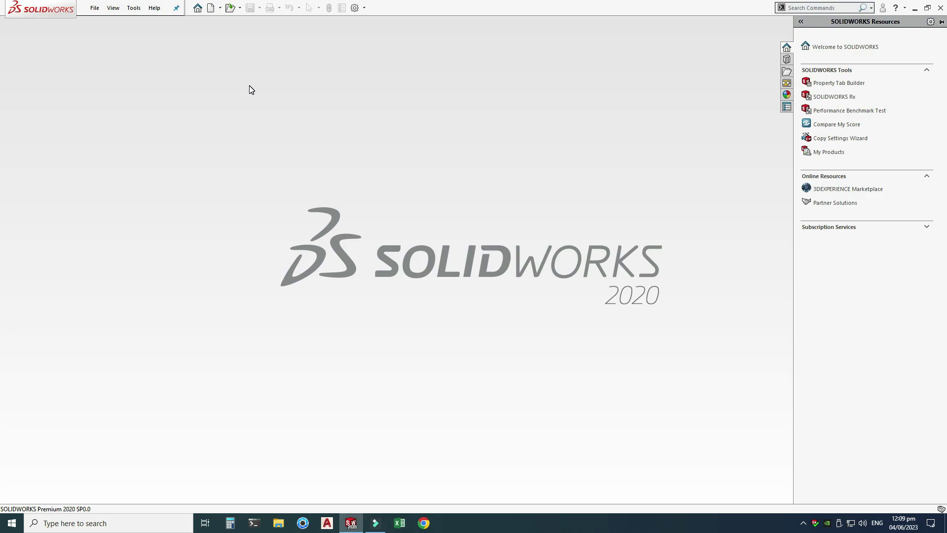
Create a new part document from the Part template
{"action": "left_click", "coordinate": [220, 8]}
{"action": "left_click", "coordinate": [224, 24]}
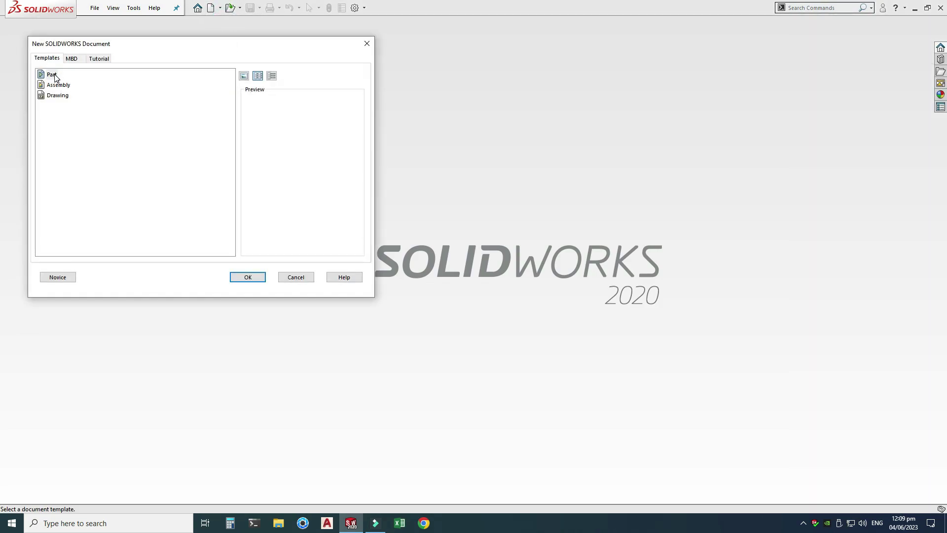
{"action": "left_click", "coordinate": [246, 278]}
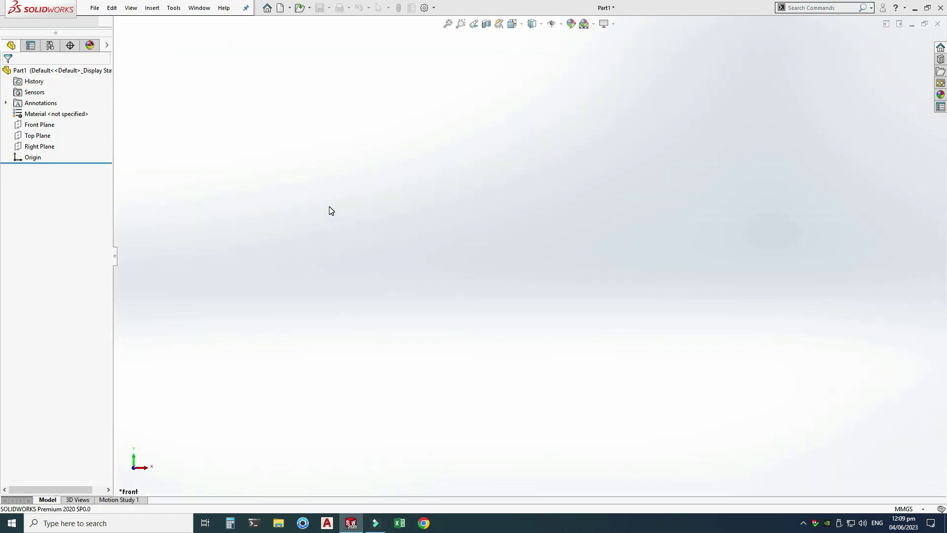
Switch the scene to Plain White and keep MMGS millimetre units
{"action": "left_click", "coordinate": [593, 80]}
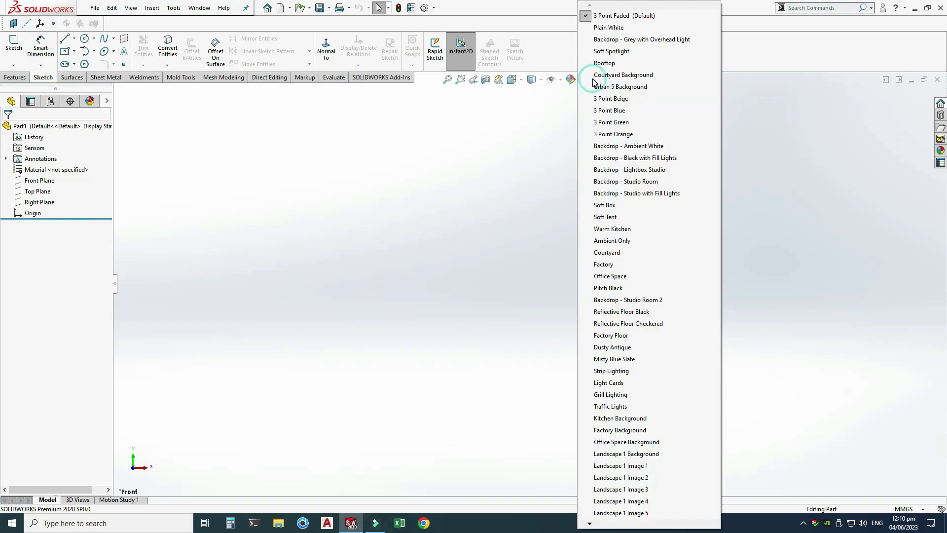
{"action": "left_click", "coordinate": [609, 28]}
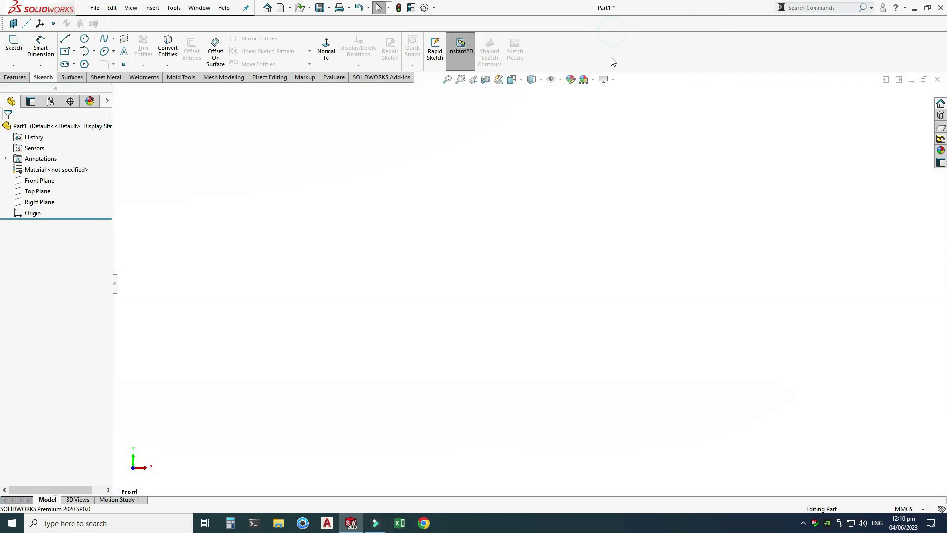
{"action": "left_click", "coordinate": [901, 509]}
{"action": "left_click", "coordinate": [756, 67]}
Start a sketch on the Top Plane and draw a circle centred on the origin
{"action": "left_click", "coordinate": [37, 193]}
{"action": "left_click", "coordinate": [46, 178]}
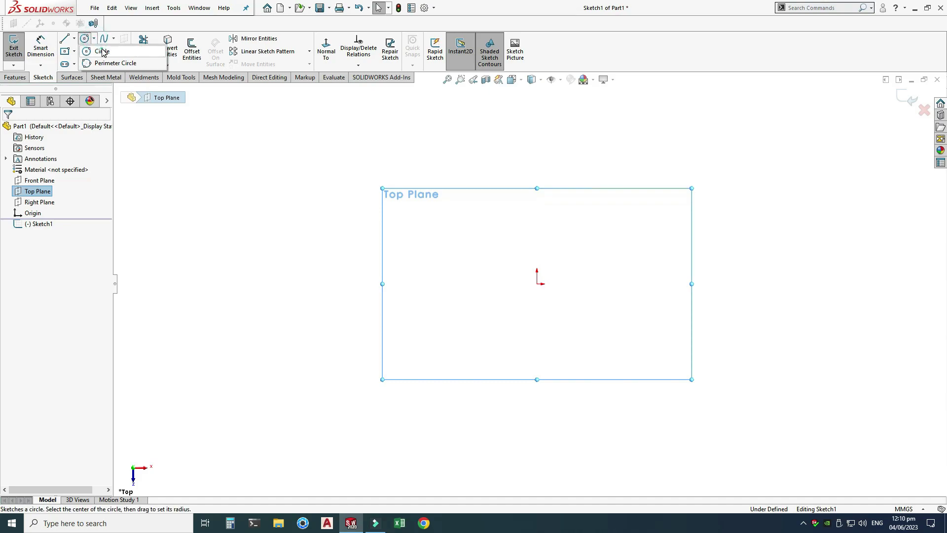
{"action": "left_click", "coordinate": [85, 38]}
{"action": "left_click", "coordinate": [537, 284]}
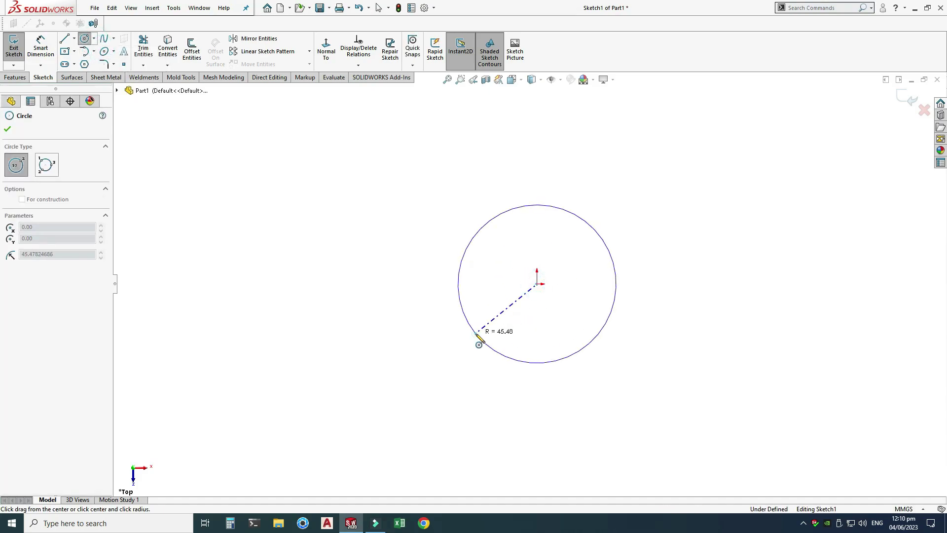
{"action": "left_click", "coordinate": [487, 346]}
Dimension the circle's diameter to 80 mm
{"action": "left_click", "coordinate": [41, 47]}
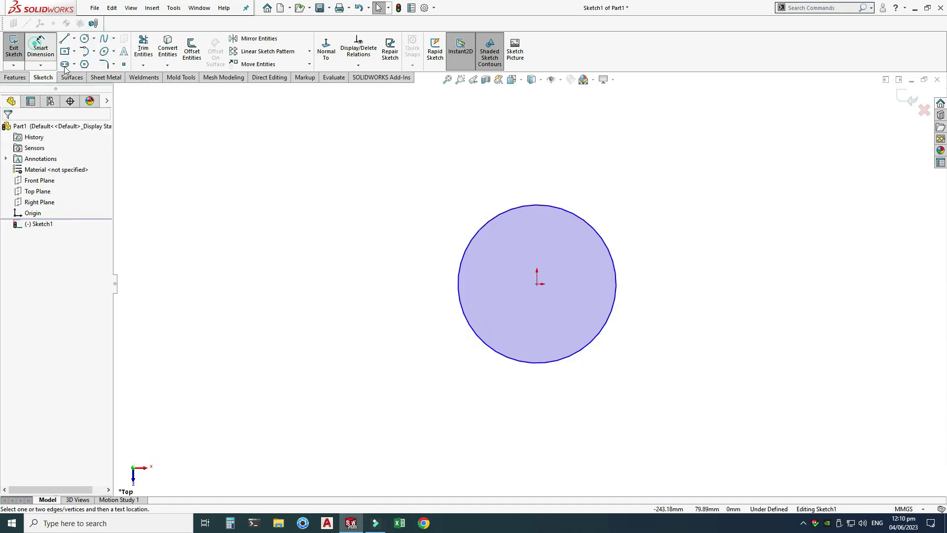
{"action": "left_click", "coordinate": [464, 315]}
{"action": "left_click", "coordinate": [402, 338]}
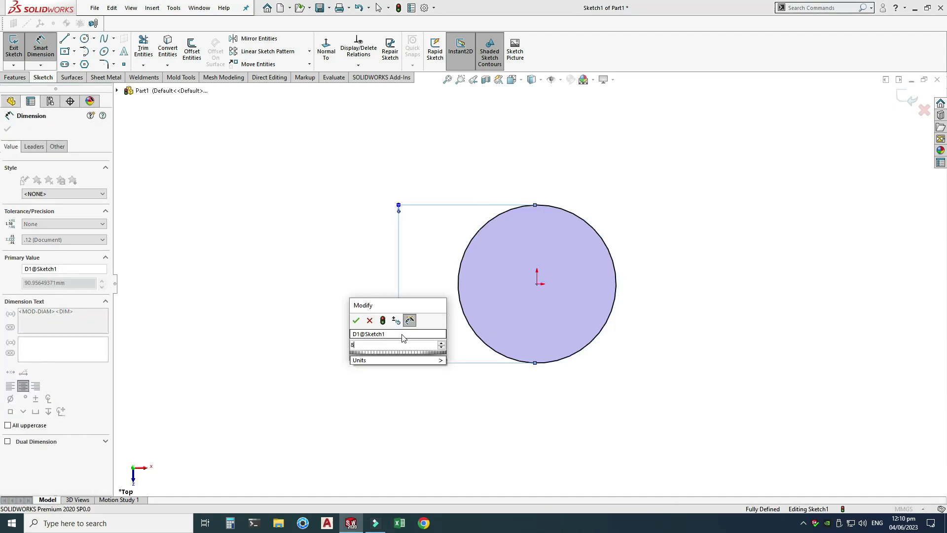
{"action": "type", "text": "80"}
{"action": "key", "text": "Return"}
{"action": "key", "text": "Escape"}
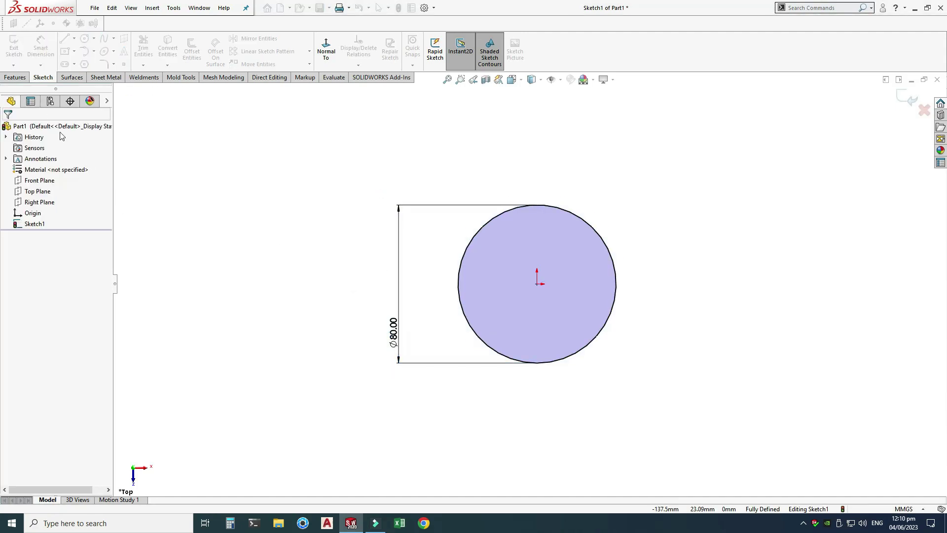
{"action": "left_click", "coordinate": [14, 78]}
Extrude the circle 10 mm in the reversed direction as Boss-Extrude1
{"action": "left_click", "coordinate": [17, 49]}
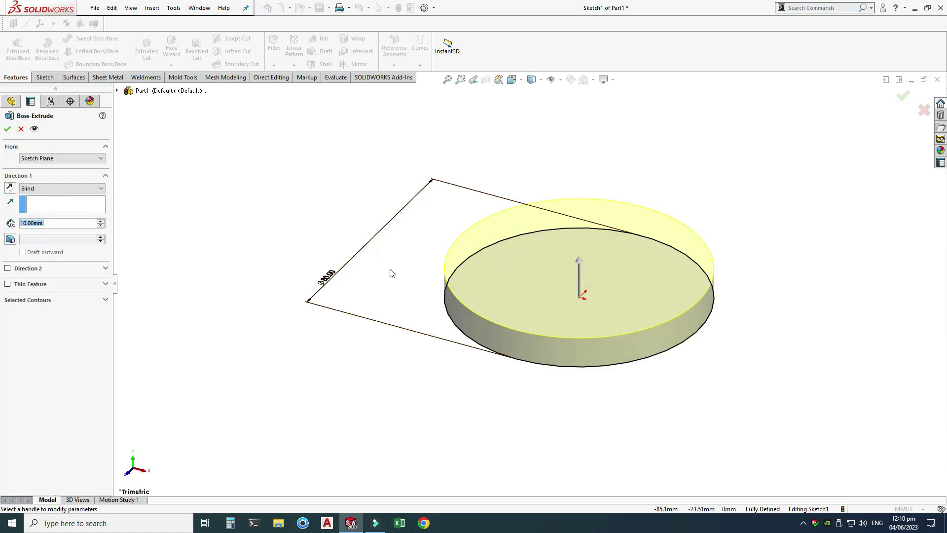
{"action": "left_click", "coordinate": [9, 189]}
{"action": "left_click", "coordinate": [8, 129]}
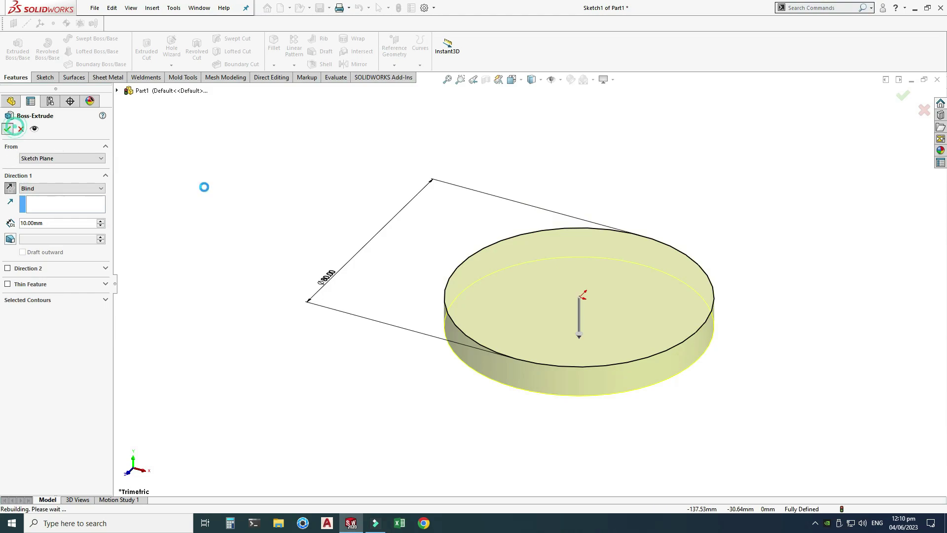
Rotate the view to the disc's underside and select its bottom face
{"action": "right_click", "coordinate": [306, 186]}
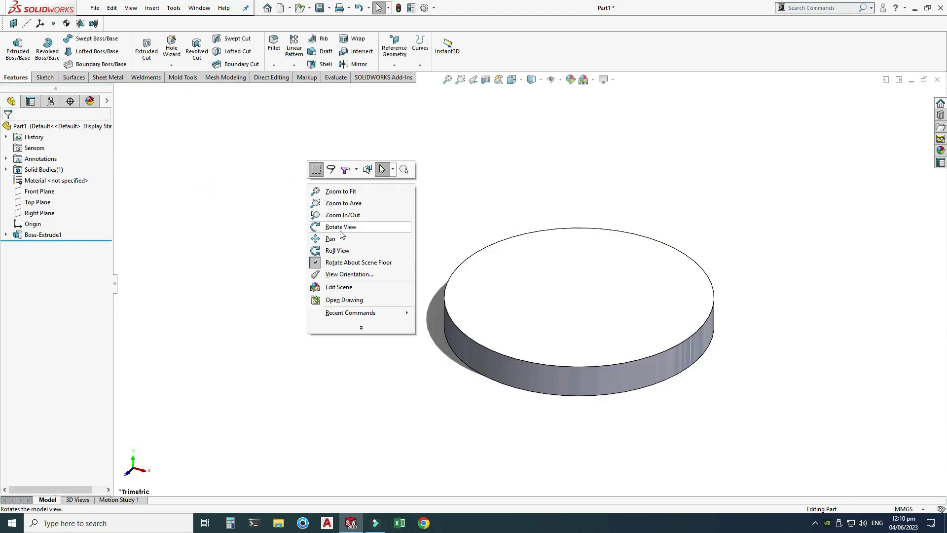
{"action": "left_click", "coordinate": [340, 227]}
{"action": "left_click_drag", "start_coordinate": [590, 392], "coordinate": [567, 330]}
{"action": "left_click", "coordinate": [568, 329]}
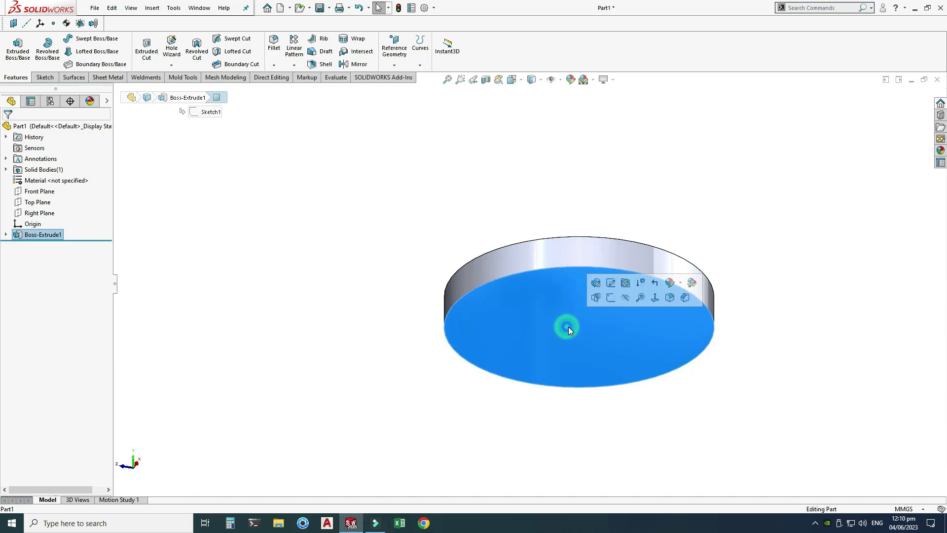
Start a sketch on the bottom face and draw a circle centred on the origin
{"action": "left_click", "coordinate": [610, 297]}
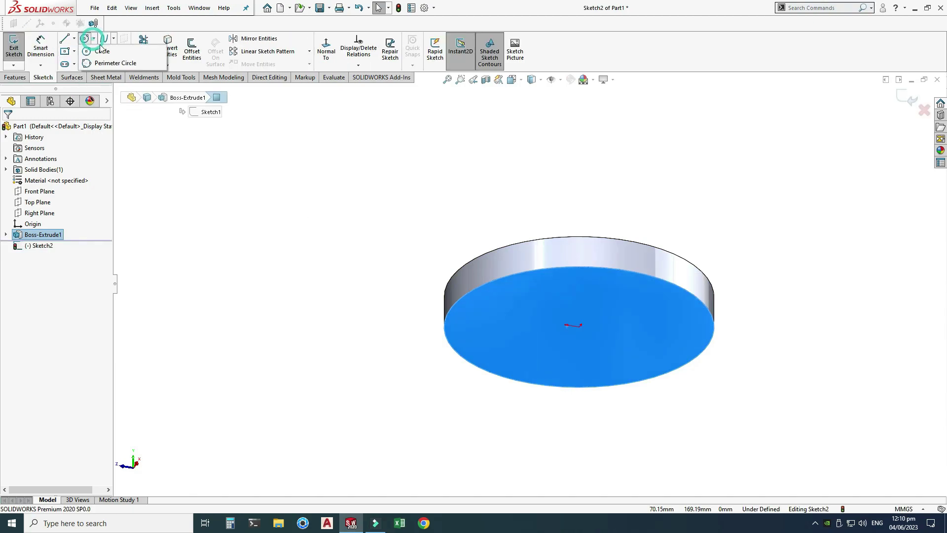
{"action": "left_click", "coordinate": [85, 39]}
{"action": "left_click", "coordinate": [581, 326]}
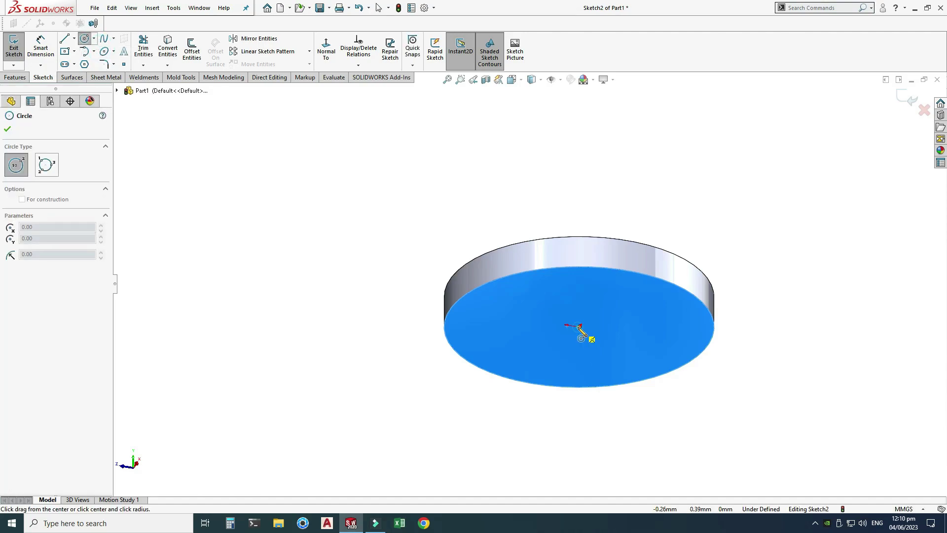
{"action": "left_click", "coordinate": [513, 356]}
{"action": "key", "text": "Escape"}
Dimension the circle to 50 mm, then edit the diameter to 60 mm
{"action": "left_click", "coordinate": [39, 44]}
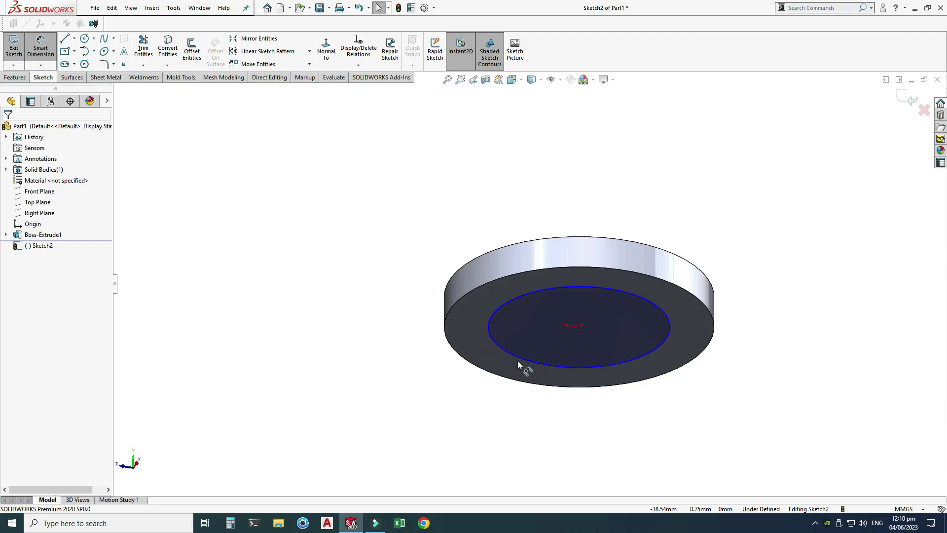
{"action": "left_click", "coordinate": [518, 359]}
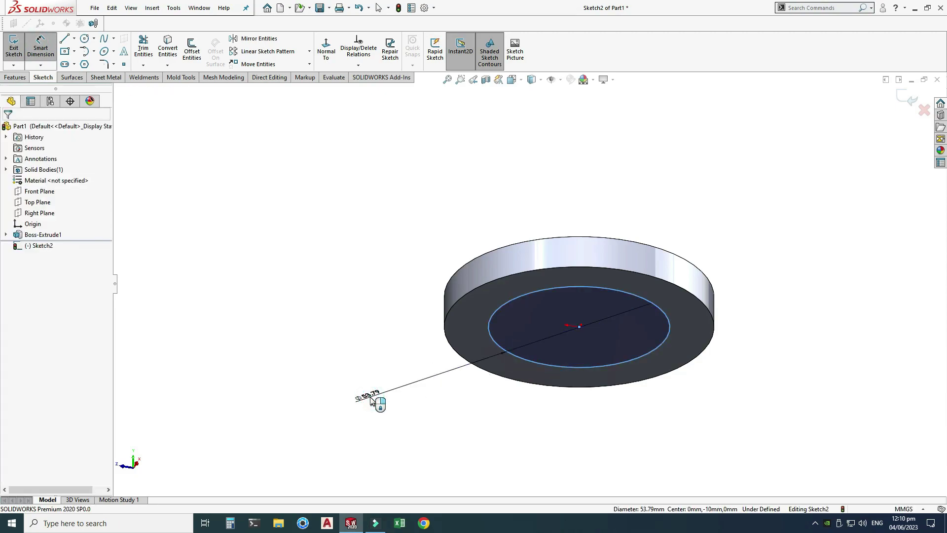
{"action": "left_click", "coordinate": [371, 401]}
{"action": "type", "text": "50"}
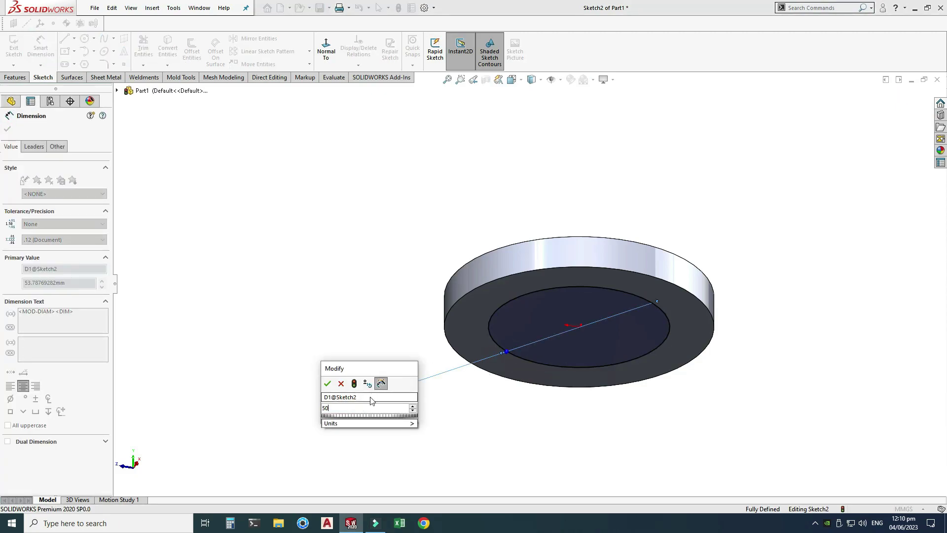
{"action": "key", "text": "Return"}
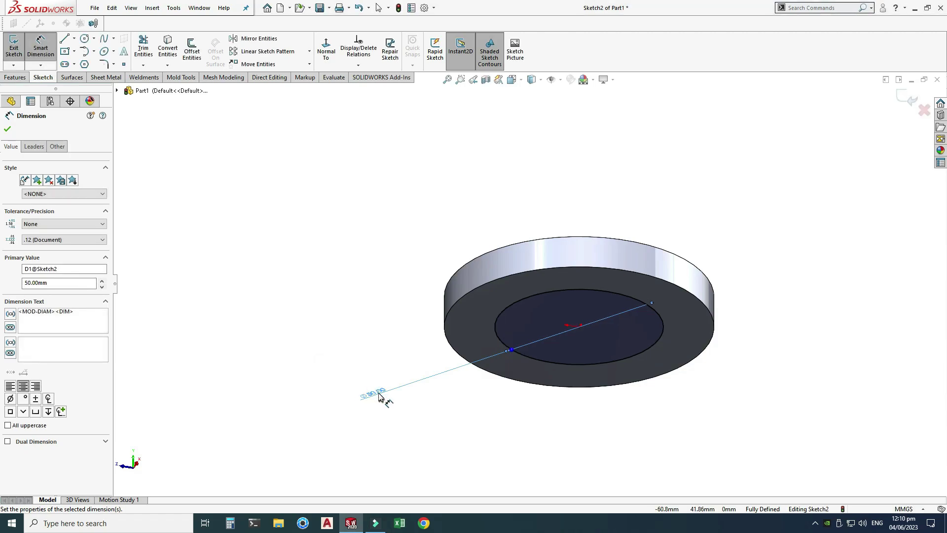
{"action": "double_click", "coordinate": [378, 394]}
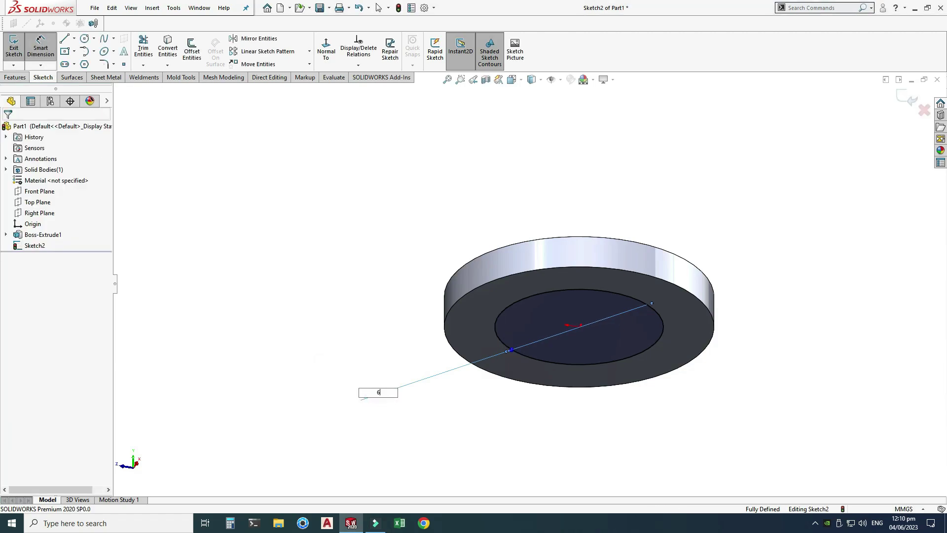
{"action": "key", "text": "Return"}
{"action": "key", "text": "Escape"}
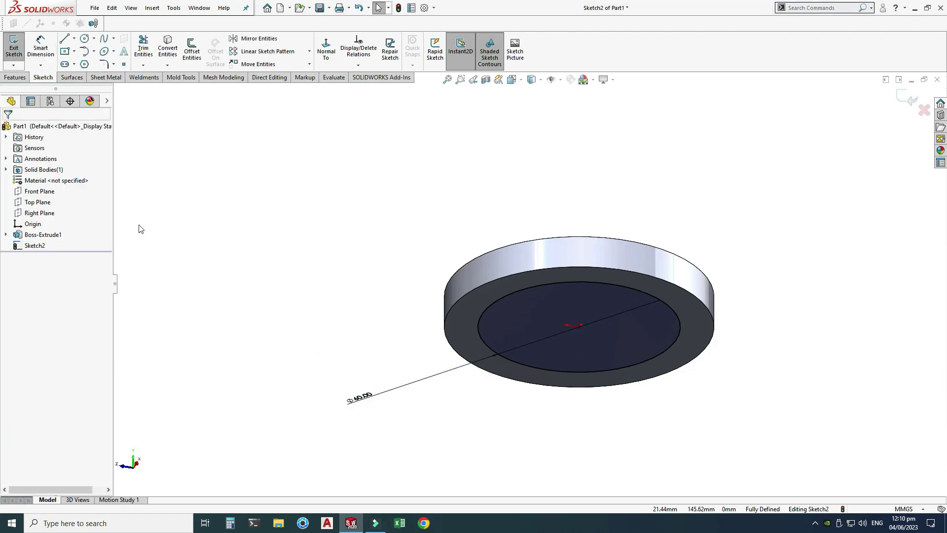
{"action": "left_click", "coordinate": [7, 75]}
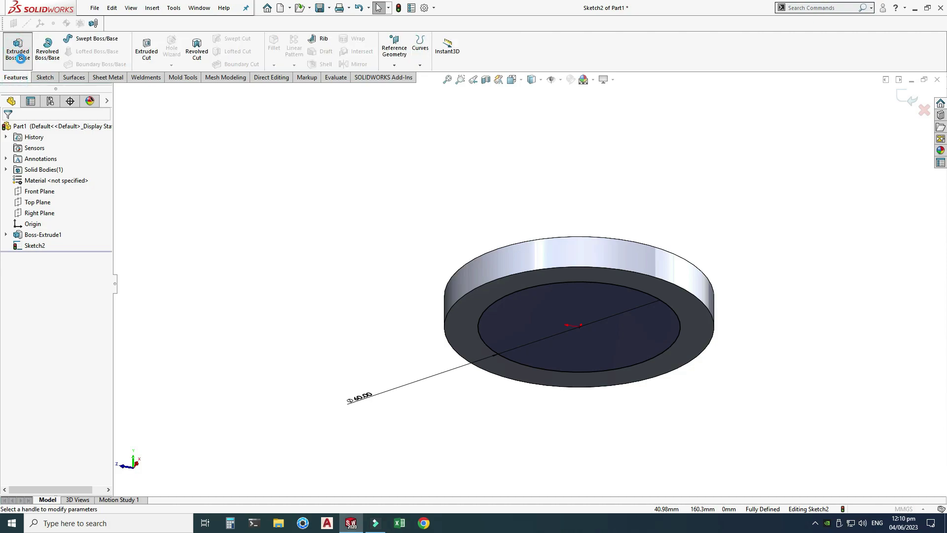
Extrude the Ø60 mm circle 20 mm as a merged boss
{"action": "left_click", "coordinate": [18, 49]}
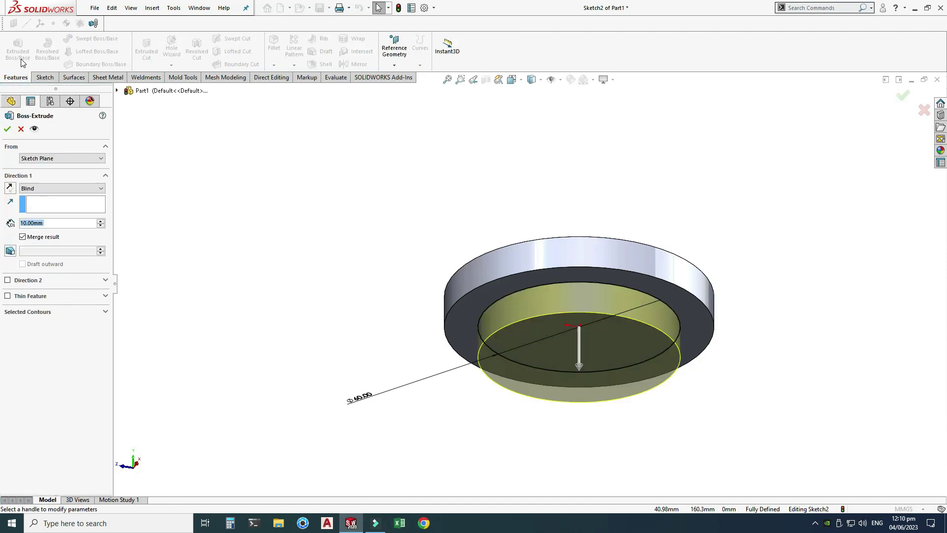
{"action": "double_click", "coordinate": [67, 222]}
{"action": "type", "text": "2"}
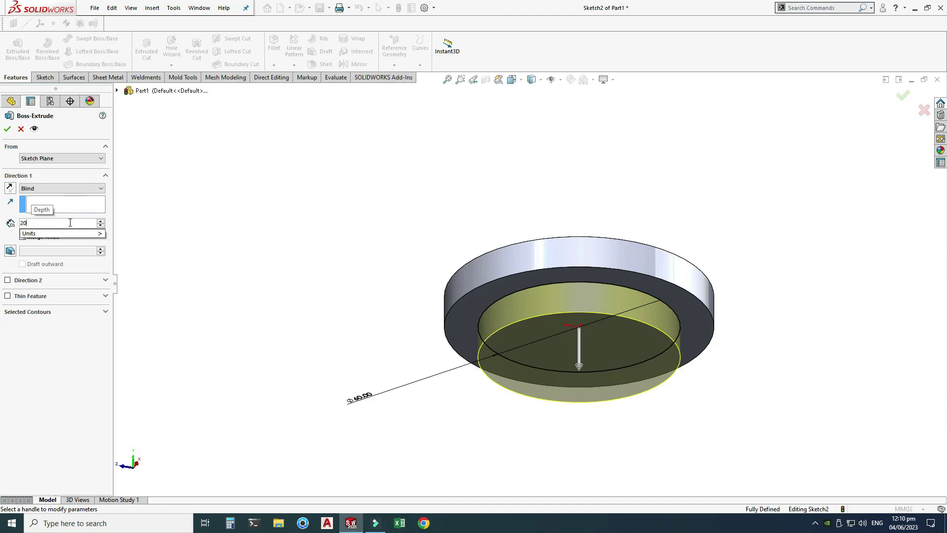
{"action": "type", "text": "0"}
{"action": "key", "text": "Return"}
{"action": "left_click", "coordinate": [7, 129]}
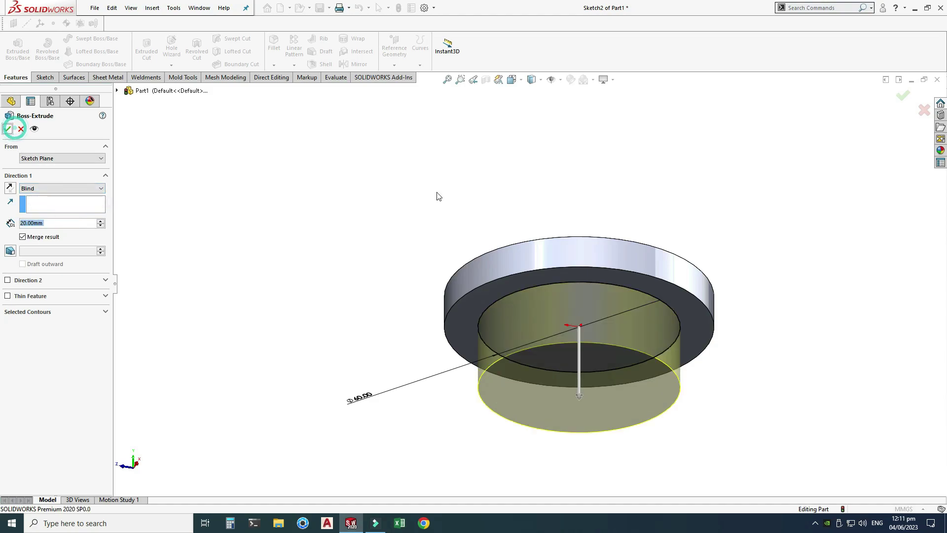
Clear the selection and orbit the stepped part to inspect both sides
{"action": "left_click", "coordinate": [501, 173]}
{"action": "right_click", "coordinate": [552, 132]}
{"action": "left_click", "coordinate": [587, 199]}
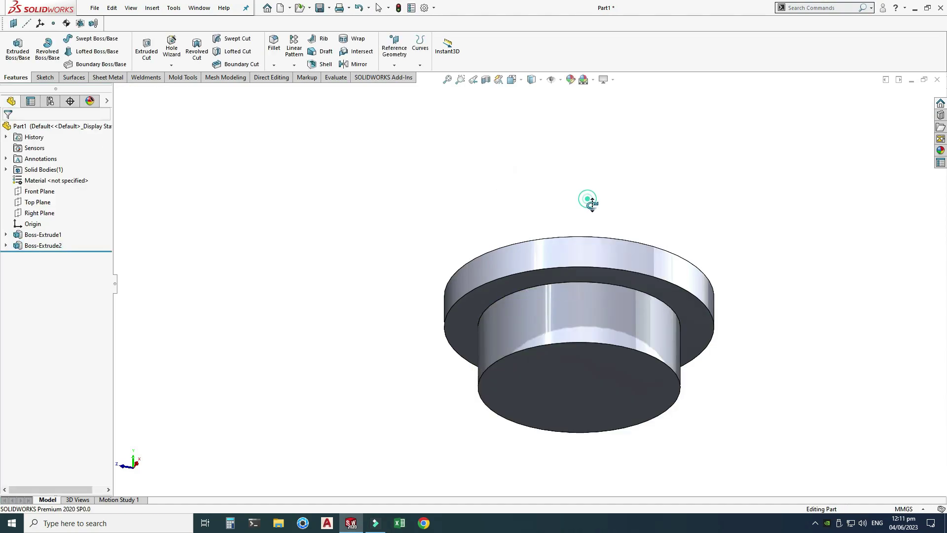
{"action": "left_click_drag", "start_coordinate": [587, 198], "coordinate": [419, 140]}
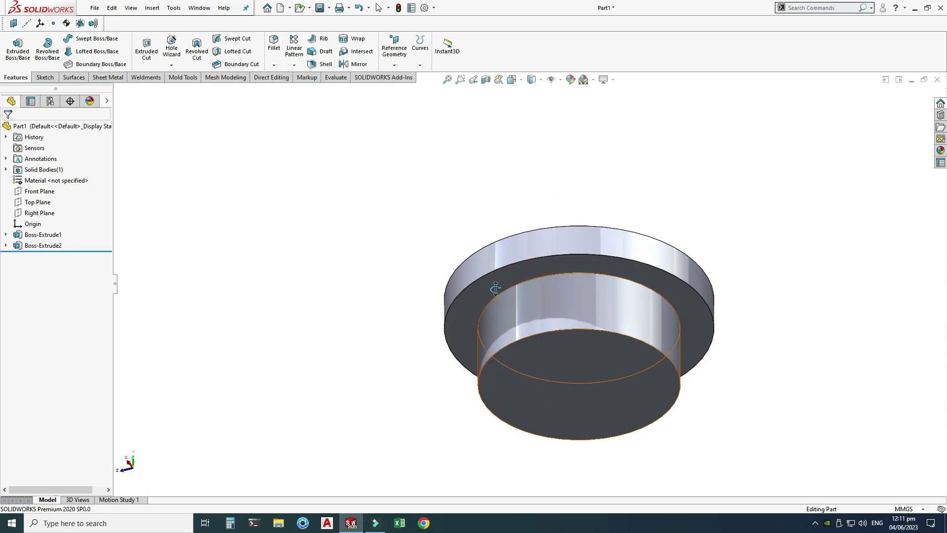
Fillet the inner step edge and lower outer edge with a 5 mm radius
{"action": "left_click", "coordinate": [274, 65]}
{"action": "left_click", "coordinate": [276, 78]}
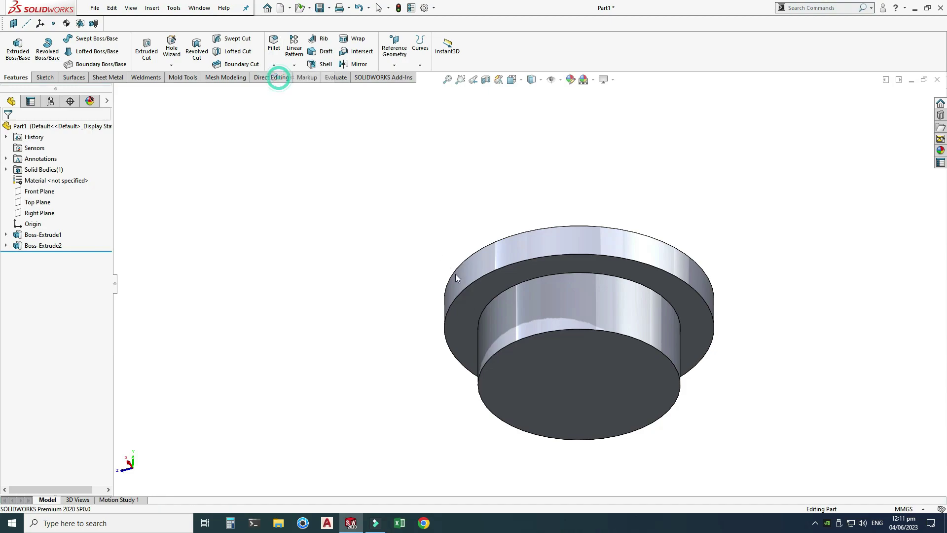
{"action": "left_click", "coordinate": [499, 294]}
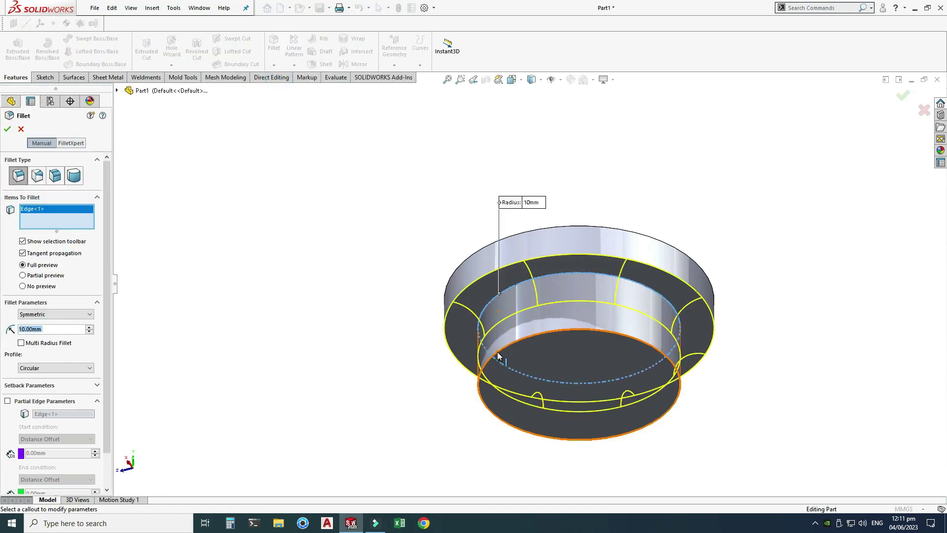
{"action": "left_click", "coordinate": [509, 417]}
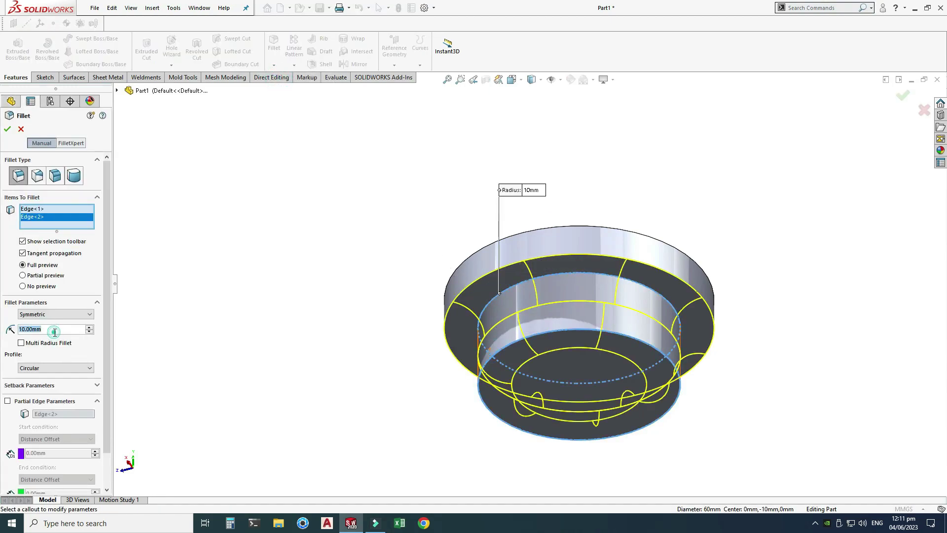
{"action": "type", "text": "4"}
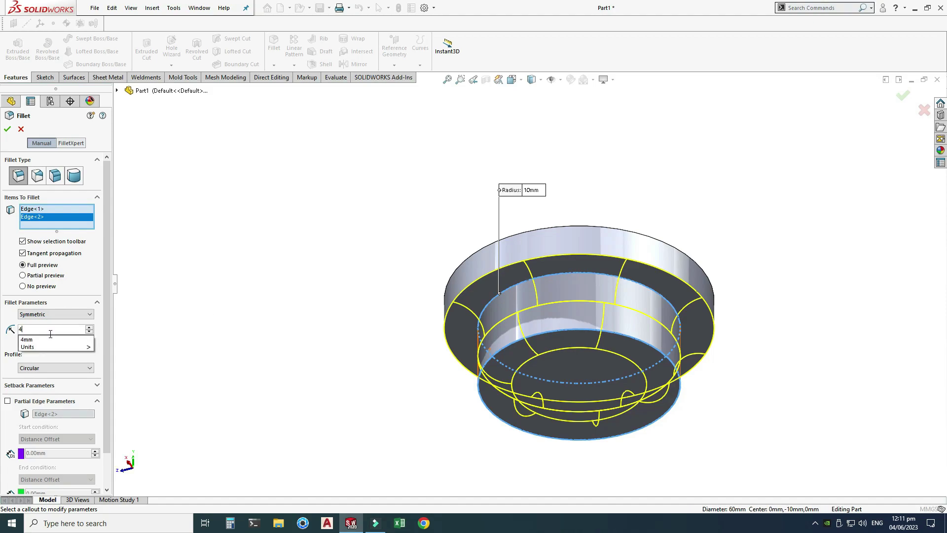
{"action": "key", "text": "Return"}
{"action": "type", "text": "5"}
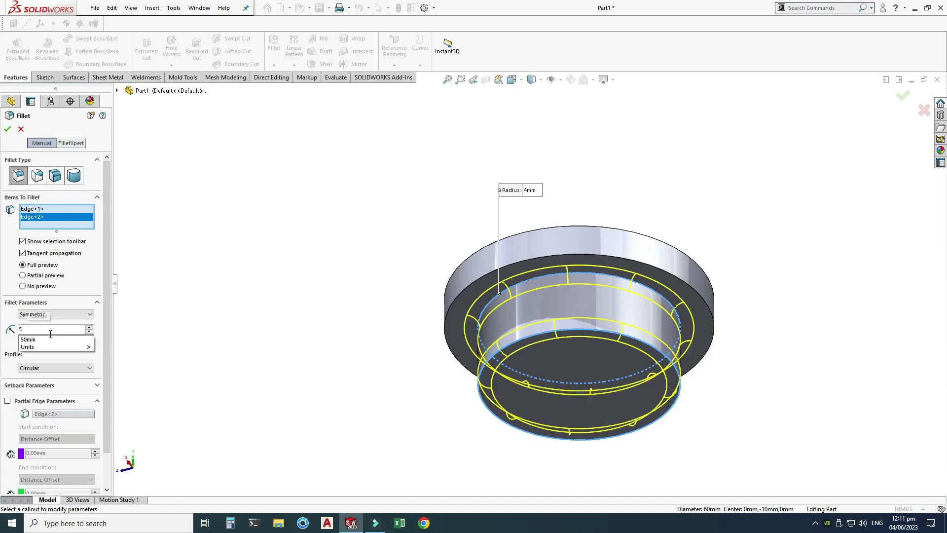
{"action": "key", "text": "Return"}
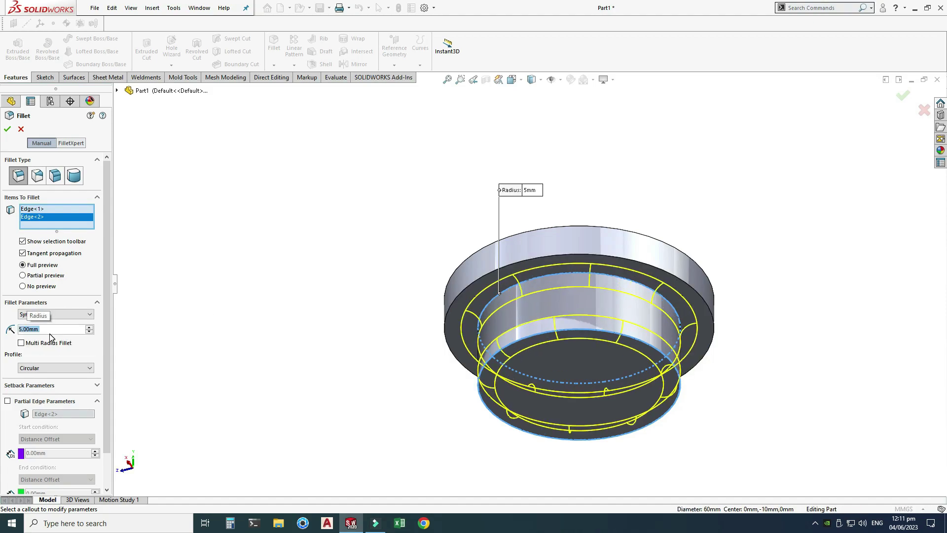
{"action": "left_click", "coordinate": [7, 129]}
{"action": "right_click", "coordinate": [344, 179]}
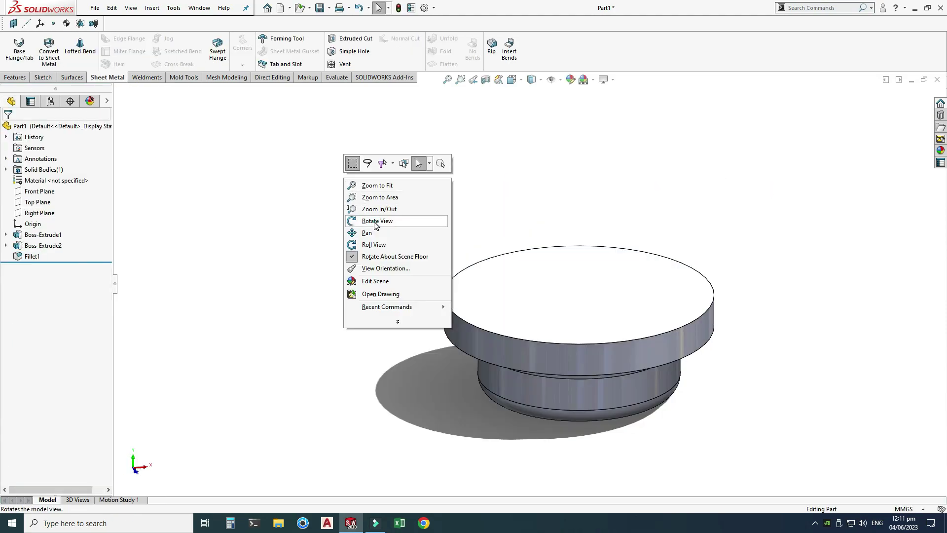
Orbit to a side view and start a sketch on the Front Plane, viewed normal
{"action": "left_click", "coordinate": [377, 221]}
{"action": "left_click_drag", "start_coordinate": [395, 218], "coordinate": [474, 222]}
{"action": "key", "text": "Escape"}
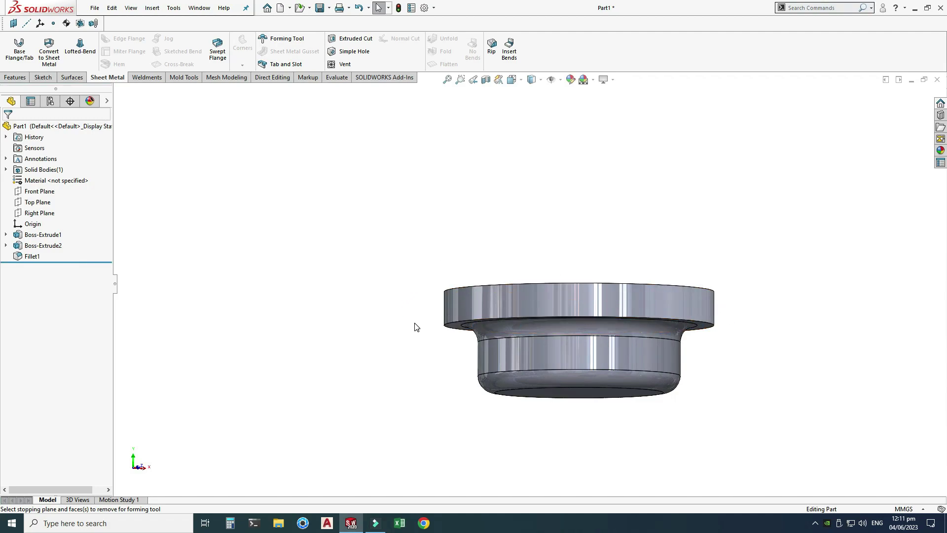
{"action": "left_click", "coordinate": [32, 193]}
{"action": "left_click", "coordinate": [39, 178]}
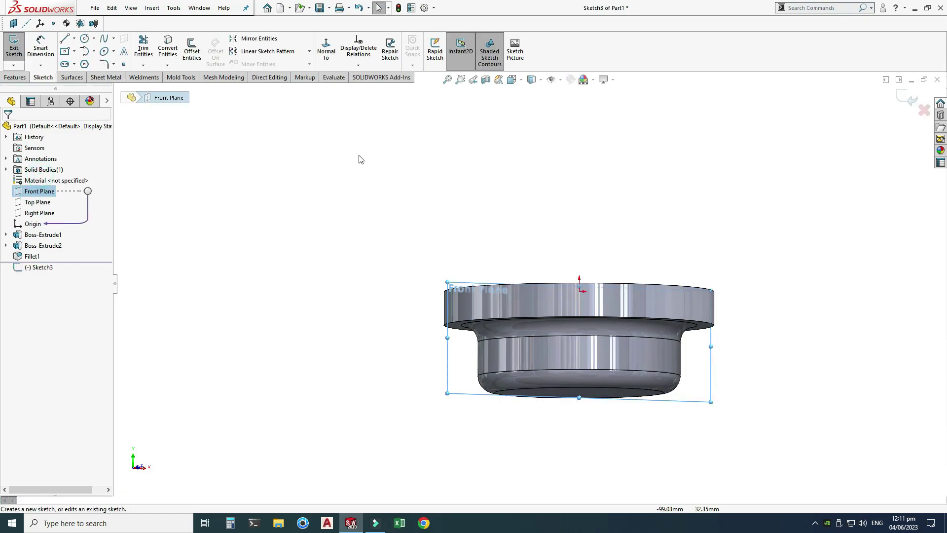
{"action": "left_click", "coordinate": [329, 62]}
Draw a corner rectangle enclosing the part's wide top flange
{"action": "left_click", "coordinate": [75, 52]}
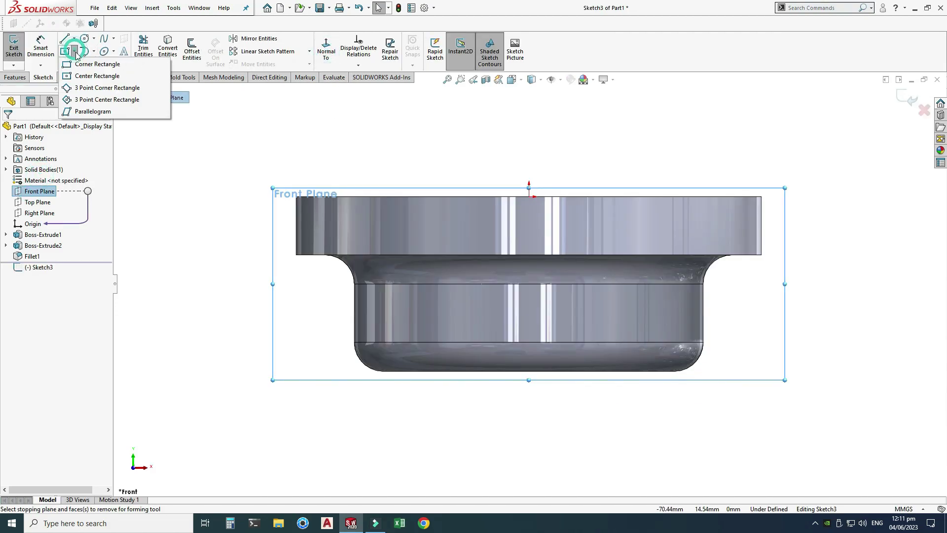
{"action": "left_click", "coordinate": [87, 65]}
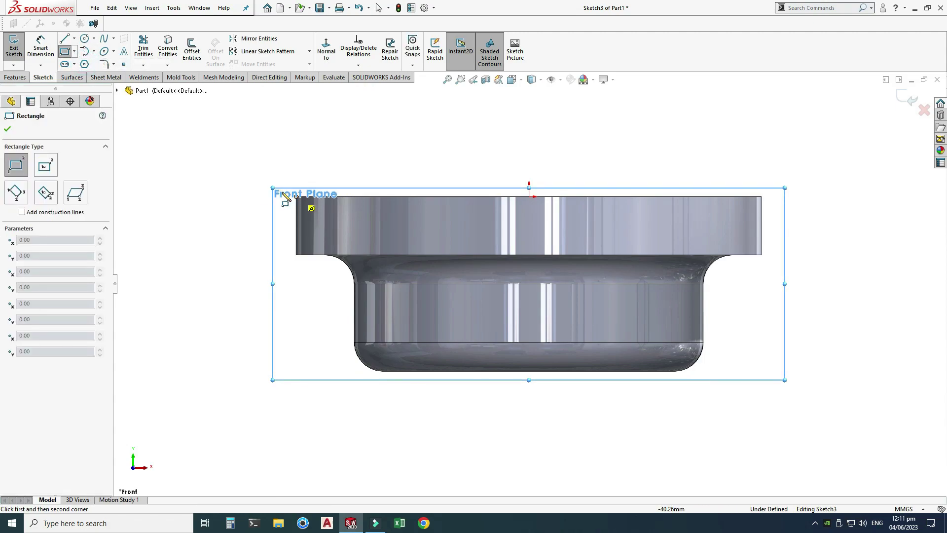
{"action": "left_click", "coordinate": [247, 156]}
{"action": "left_click", "coordinate": [845, 262]}
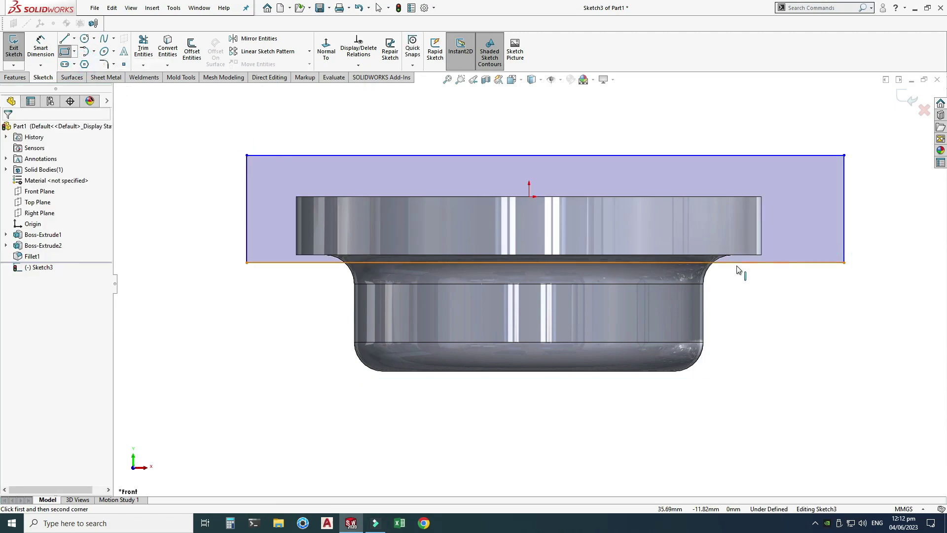
{"action": "key", "text": "Escape"}
Select the rectangle's bottom line together with the flange's model edge, then deselect
{"action": "left_click", "coordinate": [730, 264]}
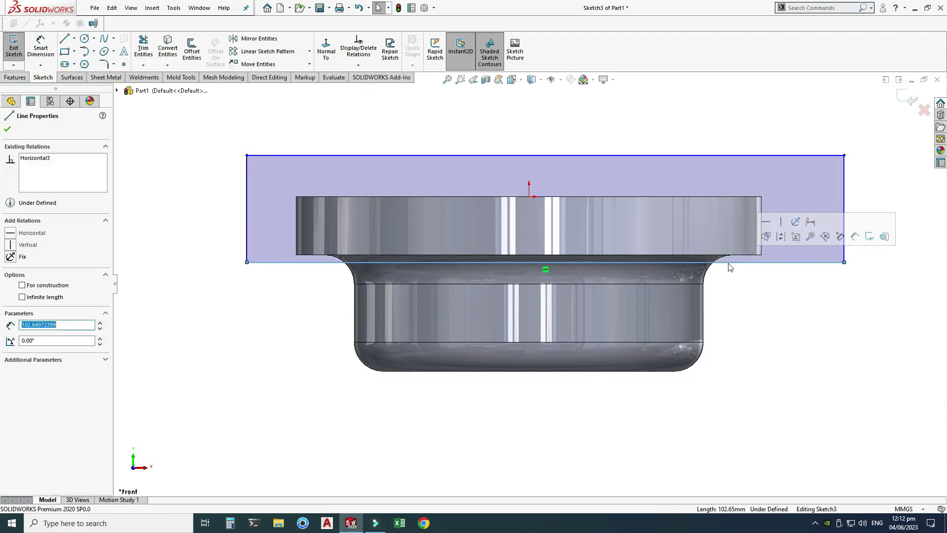
{"action": "left_click", "coordinate": [537, 256], "text": "ctrl"}
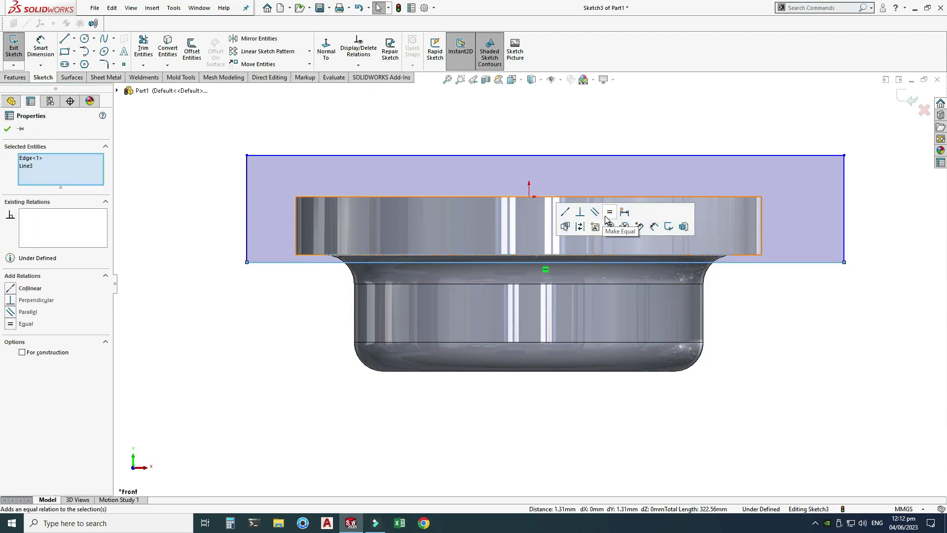
{"action": "key", "text": "Escape"}
{"action": "scroll", "coordinate": [529, 282], "scroll_direction": "up", "scroll_amount": 3}
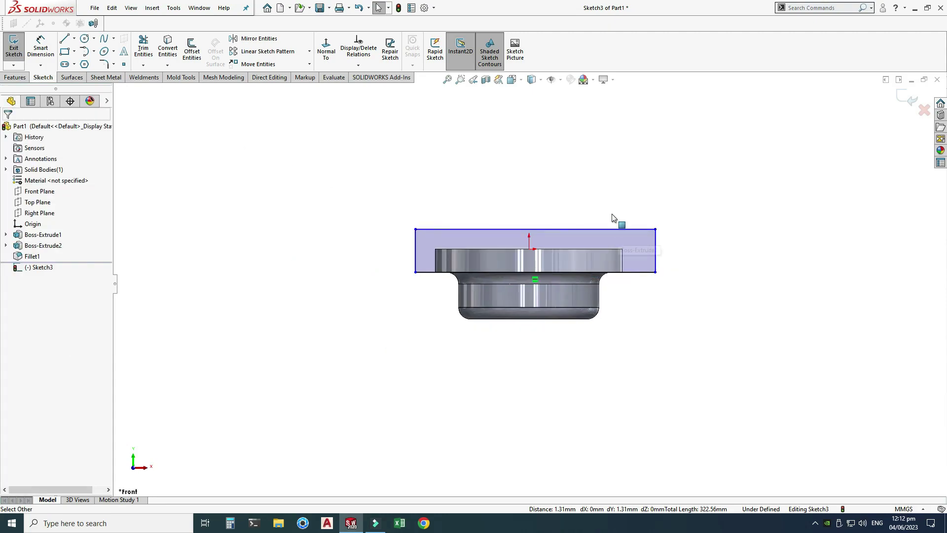
{"action": "scroll", "coordinate": [614, 218], "scroll_direction": "down", "scroll_amount": 2}
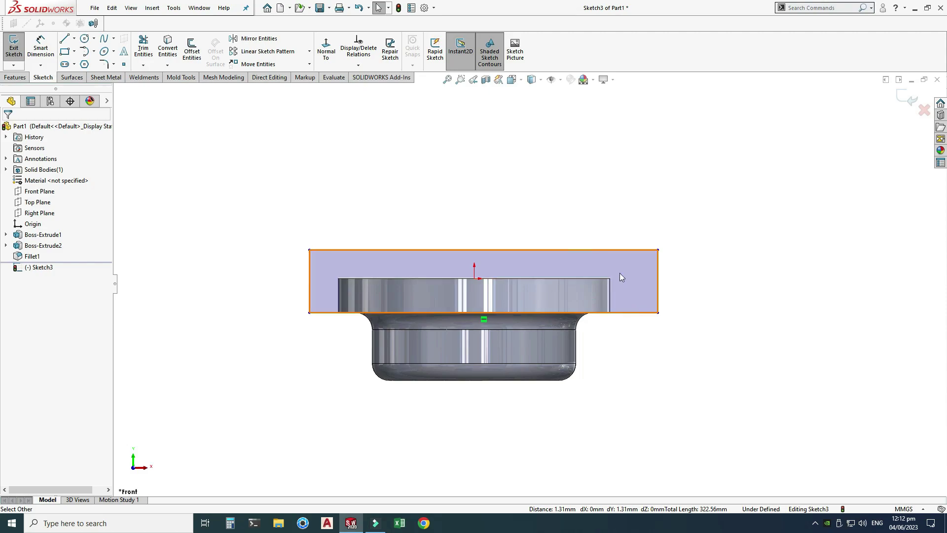
{"action": "left_click", "coordinate": [14, 77]}
Start an extruded cut from the rectangle sketch, viewed isometrically
{"action": "left_click", "coordinate": [146, 52]}
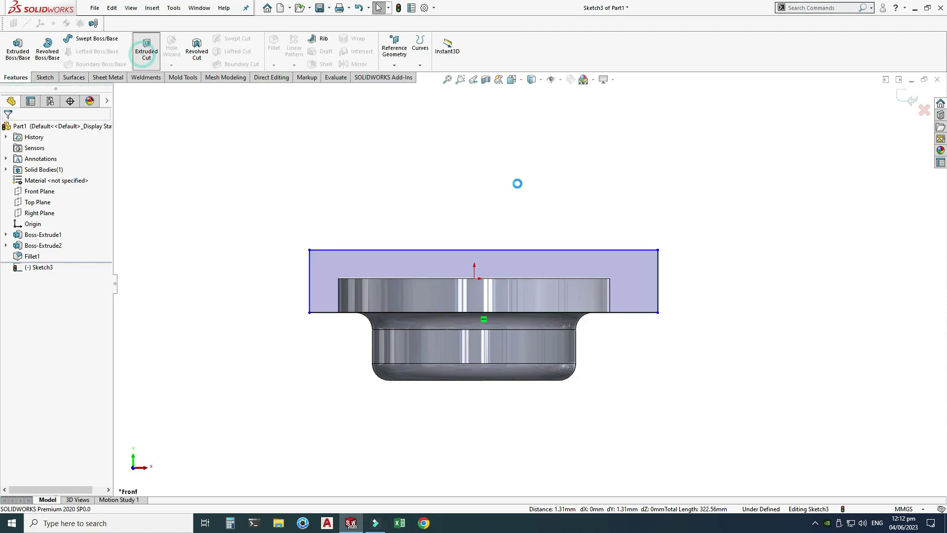
{"action": "right_click", "coordinate": [524, 139]}
{"action": "mouse_move", "coordinate": [568, 190]}
{"action": "left_click", "coordinate": [676, 239]}
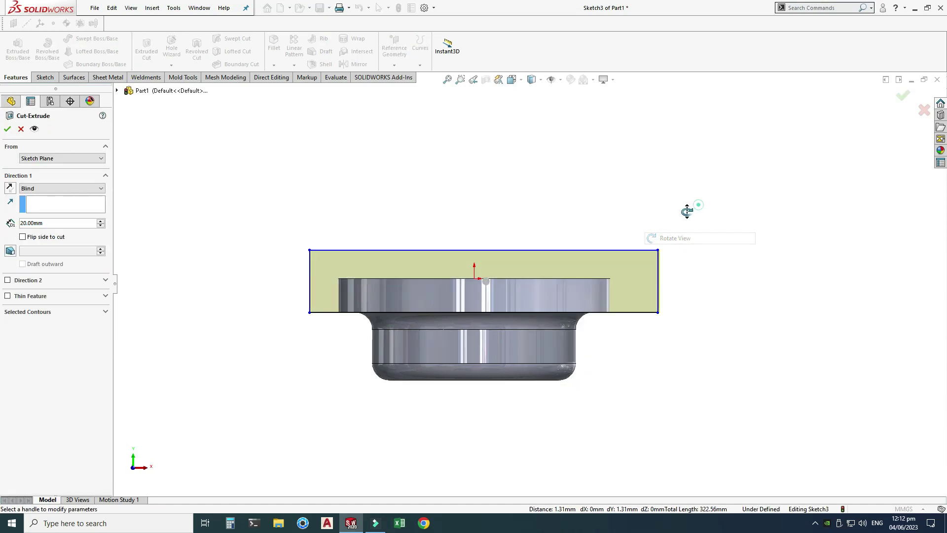
{"action": "left_click_drag", "start_coordinate": [687, 211], "coordinate": [632, 268]}
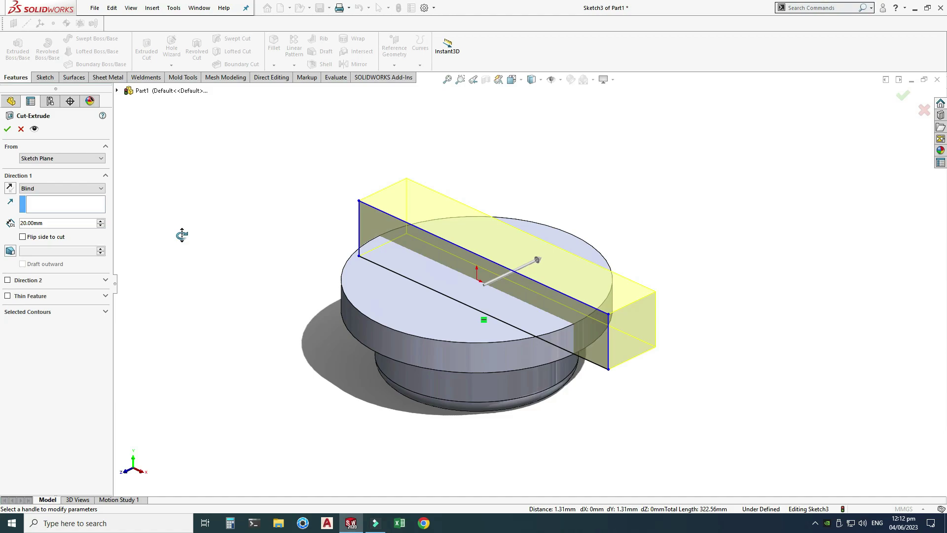
Set the cut to Mid Plane with 100 mm depth and confirm
{"action": "left_click", "coordinate": [71, 192]}
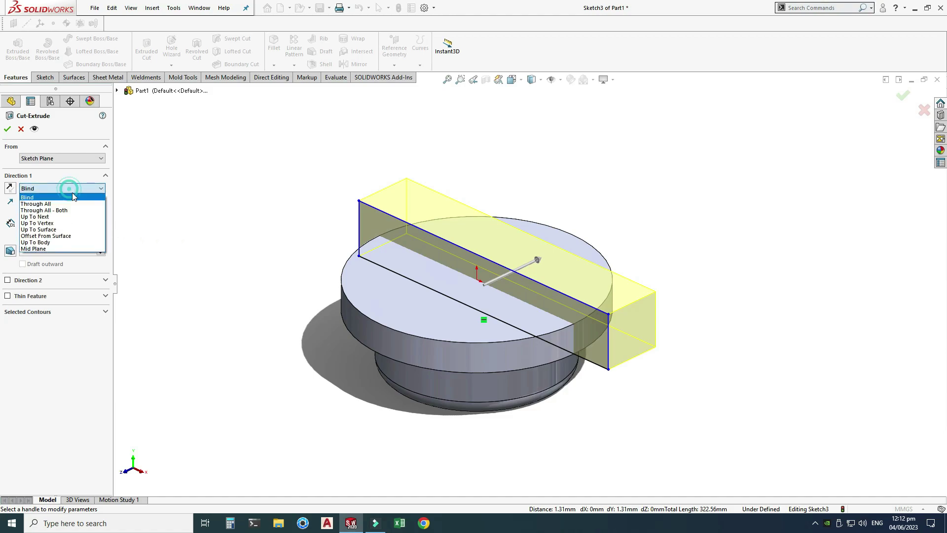
{"action": "left_click", "coordinate": [70, 248]}
{"action": "left_click", "coordinate": [100, 222]}
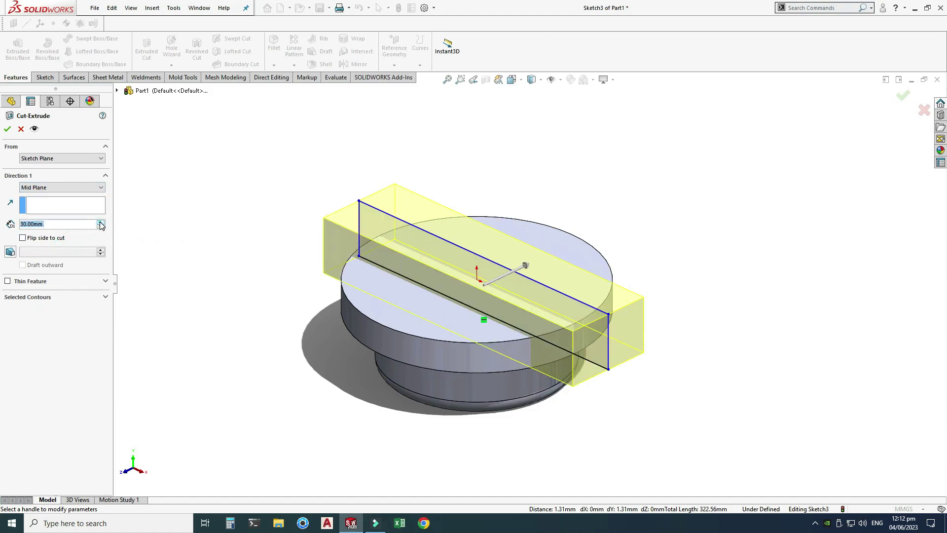
{"action": "left_click", "coordinate": [100, 222]}
{"action": "left_click", "coordinate": [100, 222]}
{"action": "left_click", "coordinate": [100, 222]}
{"action": "left_click", "coordinate": [100, 222]}
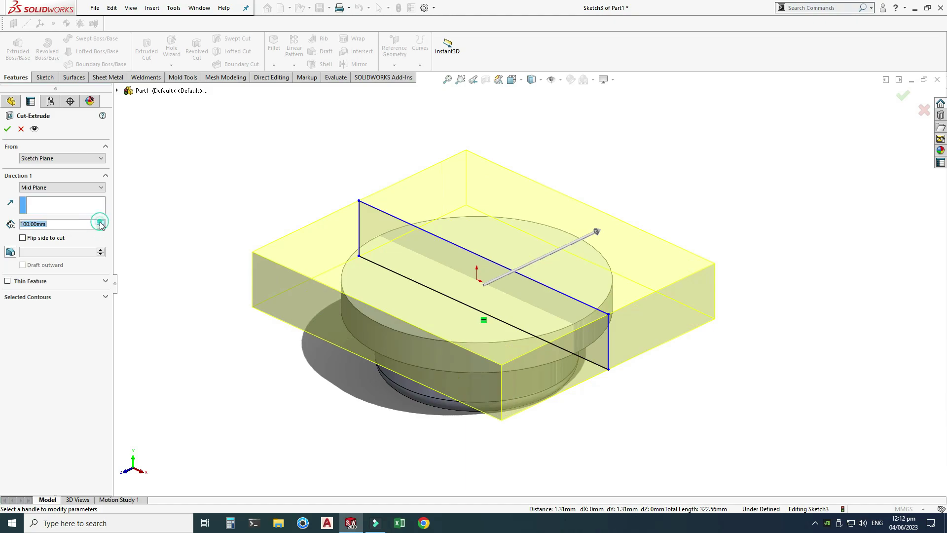
{"action": "left_click", "coordinate": [7, 130]}
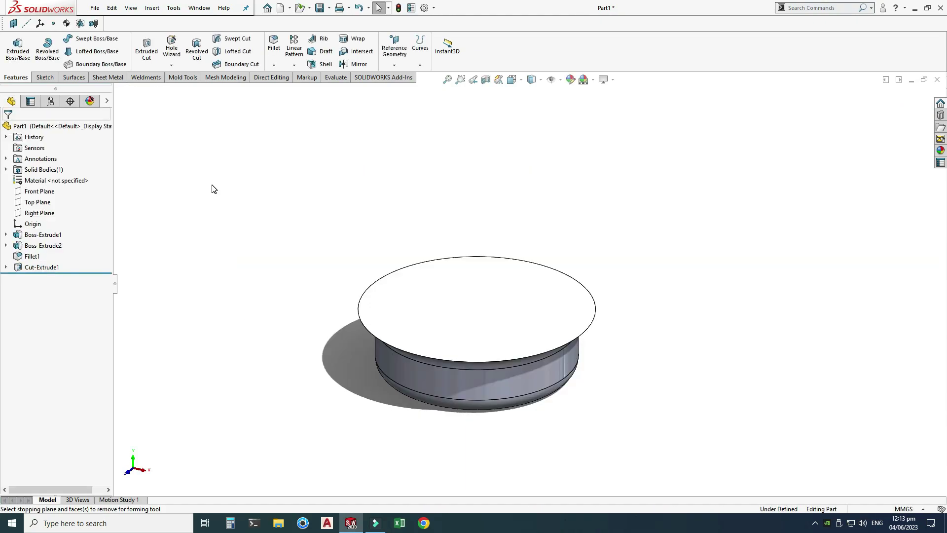
Create a Forming Tool with the top face as the stopping face
{"action": "left_click", "coordinate": [107, 78]}
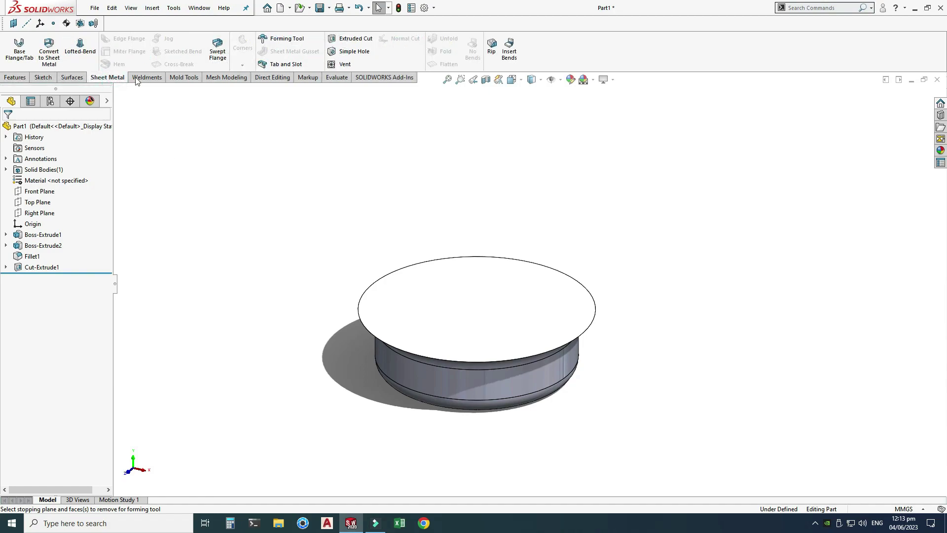
{"action": "left_click", "coordinate": [289, 39]}
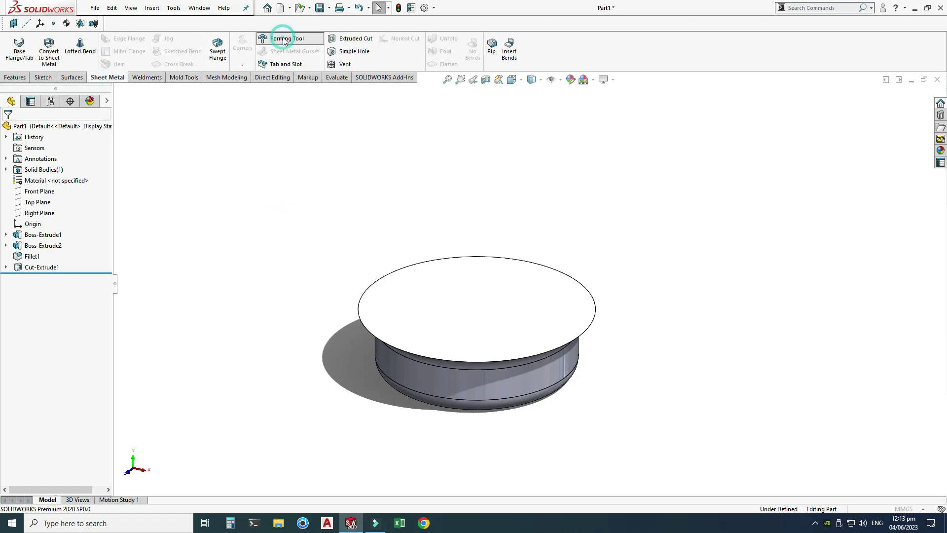
{"action": "left_click", "coordinate": [492, 301]}
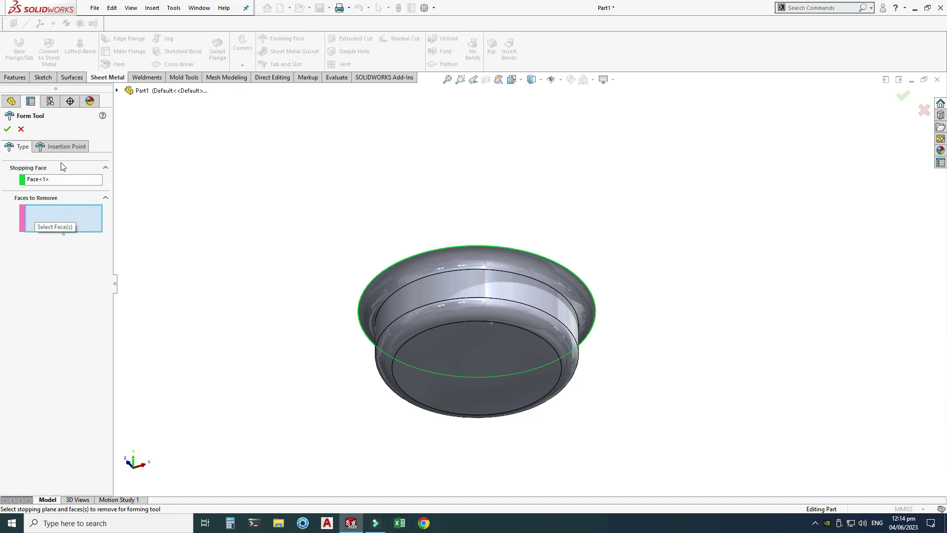
{"action": "left_click", "coordinate": [67, 146]}
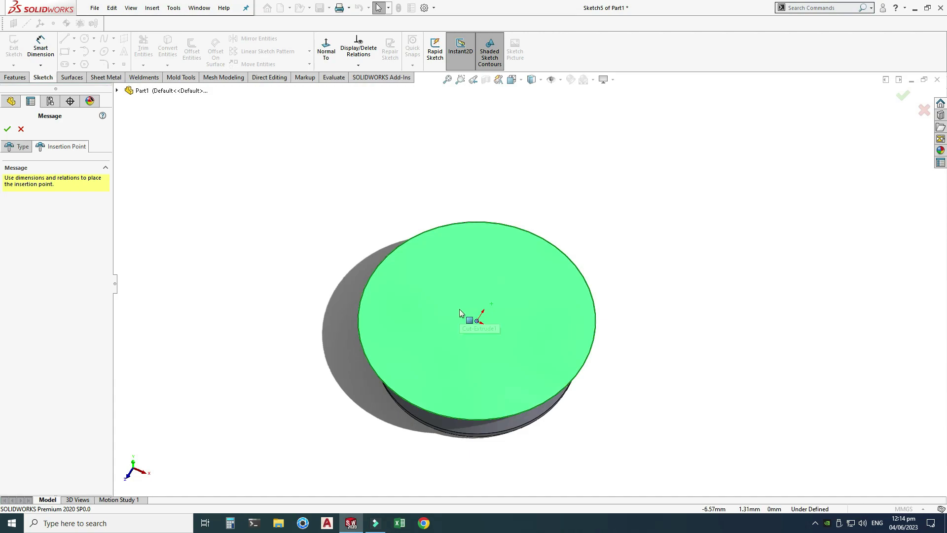
{"action": "left_click", "coordinate": [7, 129]}
Orbit the model to inspect the finished forming tool
{"action": "right_click", "coordinate": [330, 154]}
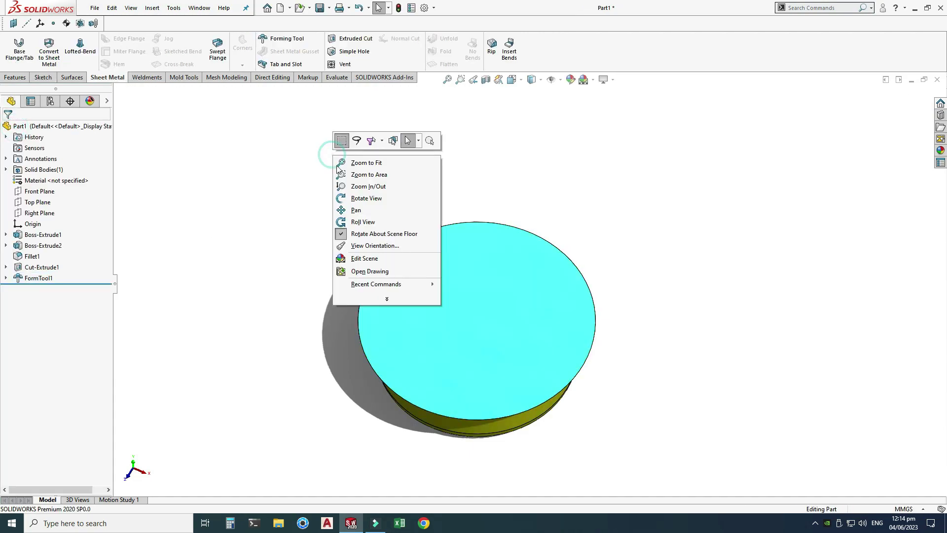
{"action": "left_click", "coordinate": [354, 194]}
{"action": "left_click_drag", "start_coordinate": [419, 217], "coordinate": [342, 370]}
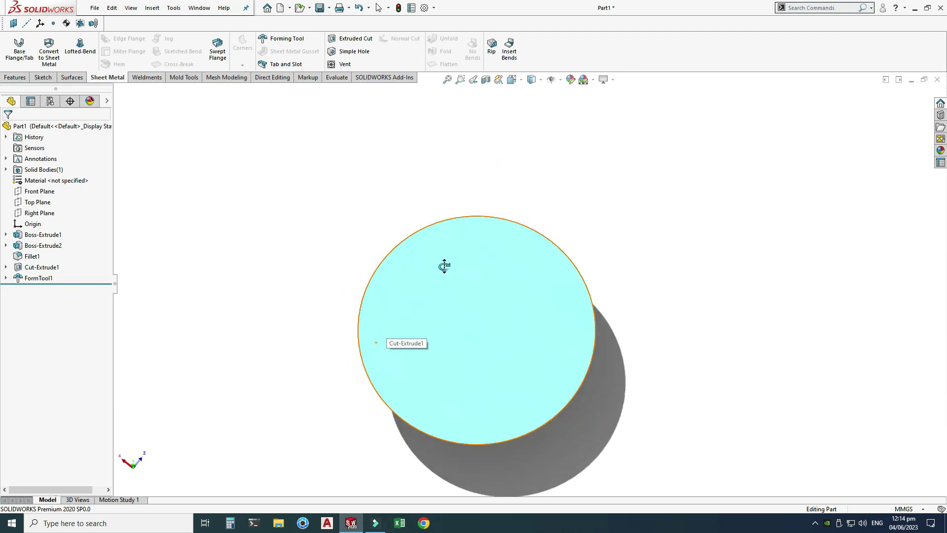
{"action": "left_click_drag", "start_coordinate": [444, 264], "coordinate": [377, 317]}
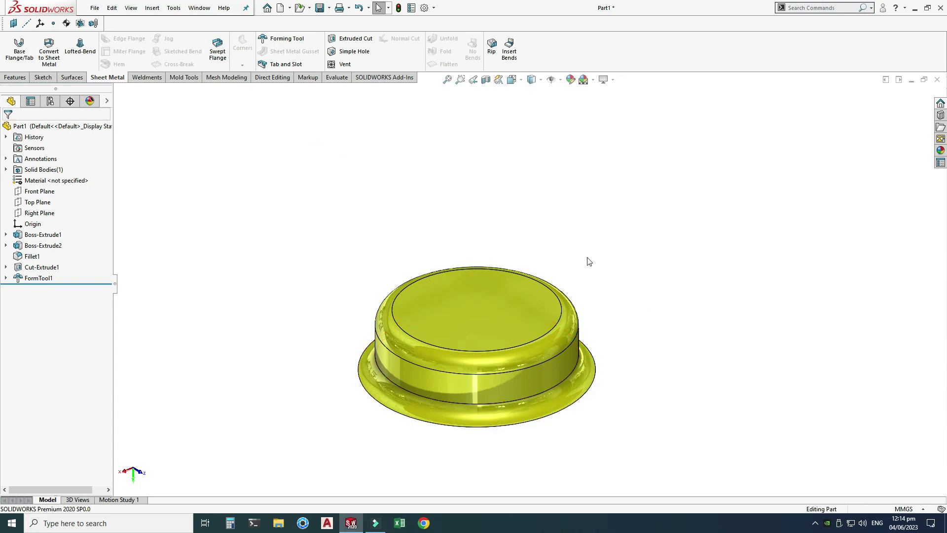
Save the part as a Form Tool (.sldftp) file type
{"action": "left_click", "coordinate": [329, 8]}
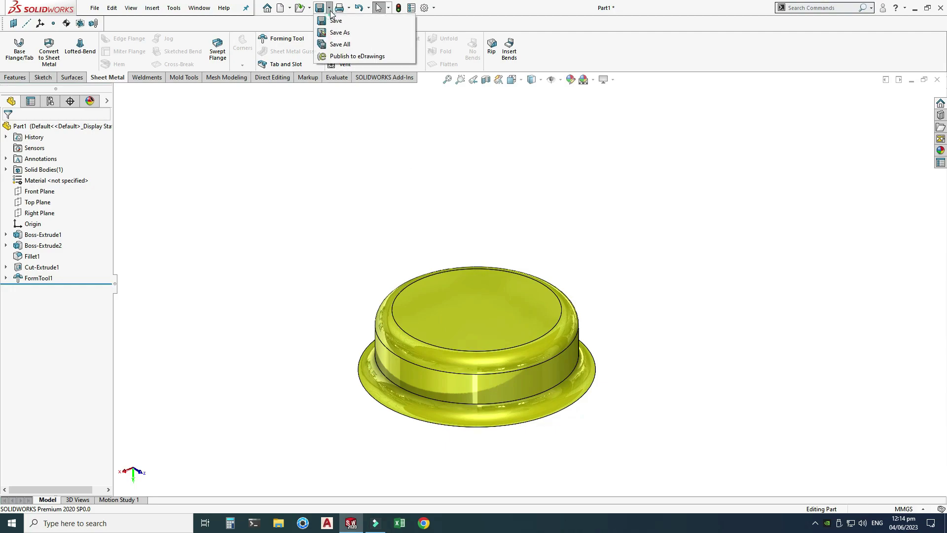
{"action": "left_click", "coordinate": [347, 33]}
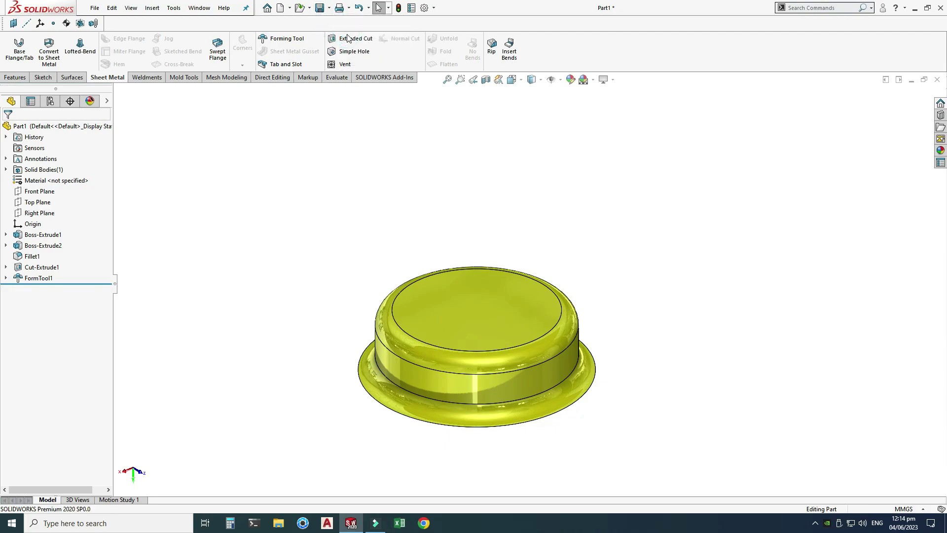
{"action": "left_click", "coordinate": [239, 238]}
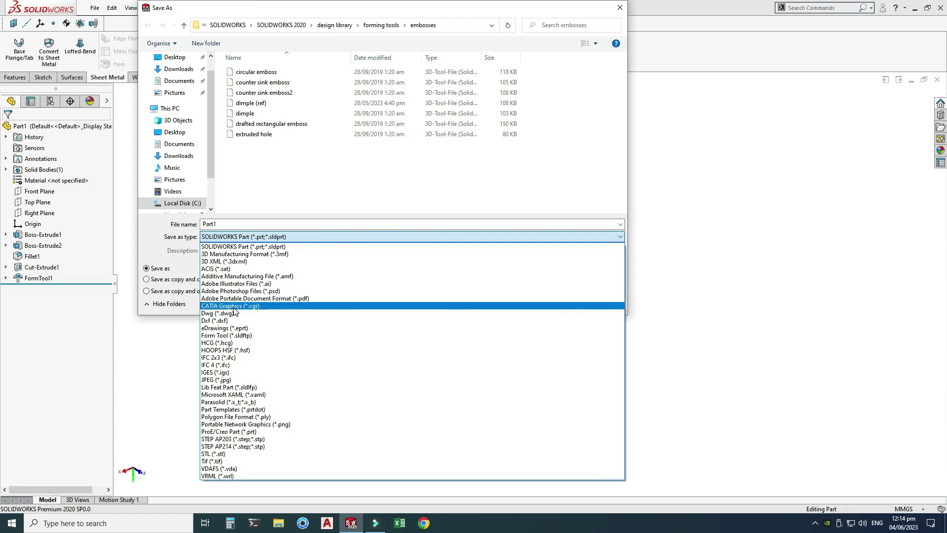
{"action": "left_click", "coordinate": [220, 336]}
Browse to ProgramData\SOLIDWORKS\SOLIDWORKS 2020\design library\forming tools\embosses
{"action": "left_click", "coordinate": [284, 25]}
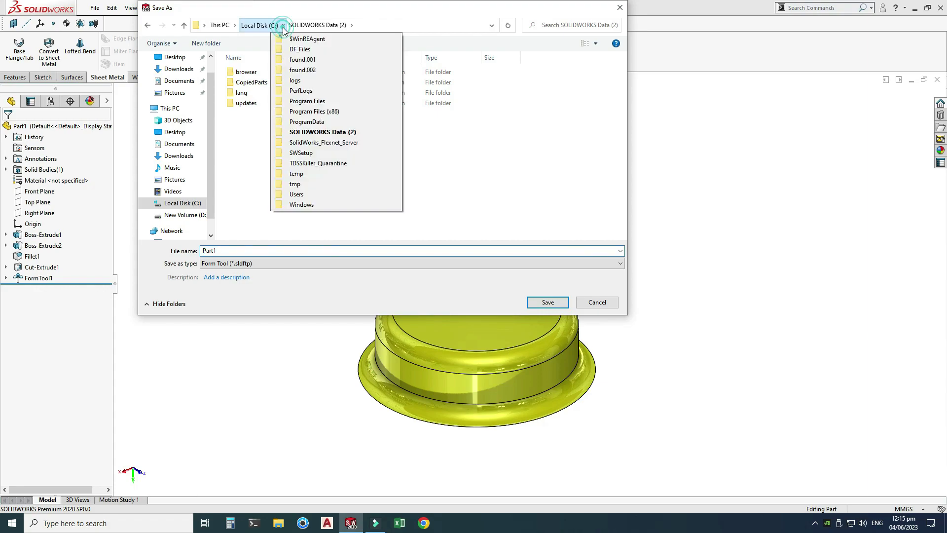
{"action": "left_click", "coordinate": [303, 122]}
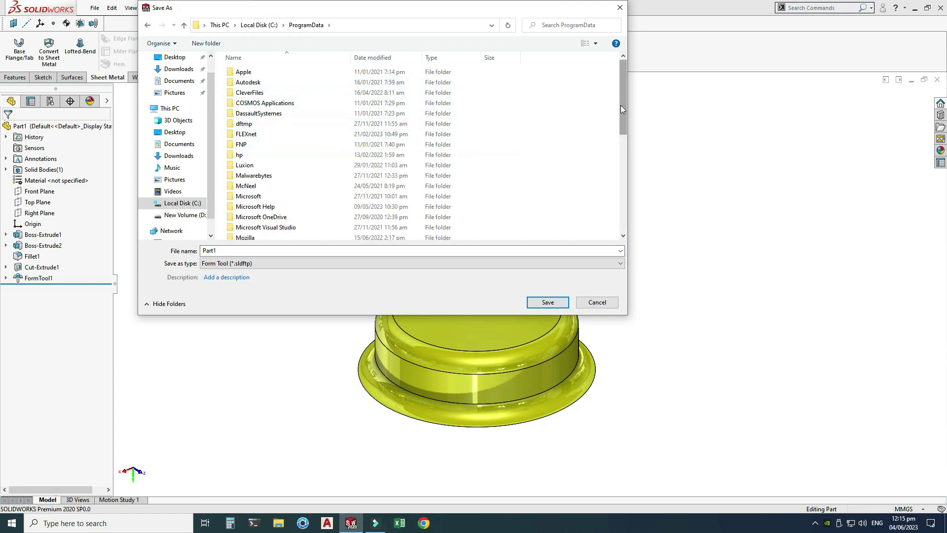
{"action": "left_click_drag", "start_coordinate": [620, 106], "coordinate": [585, 170]}
{"action": "left_click", "coordinate": [348, 220]}
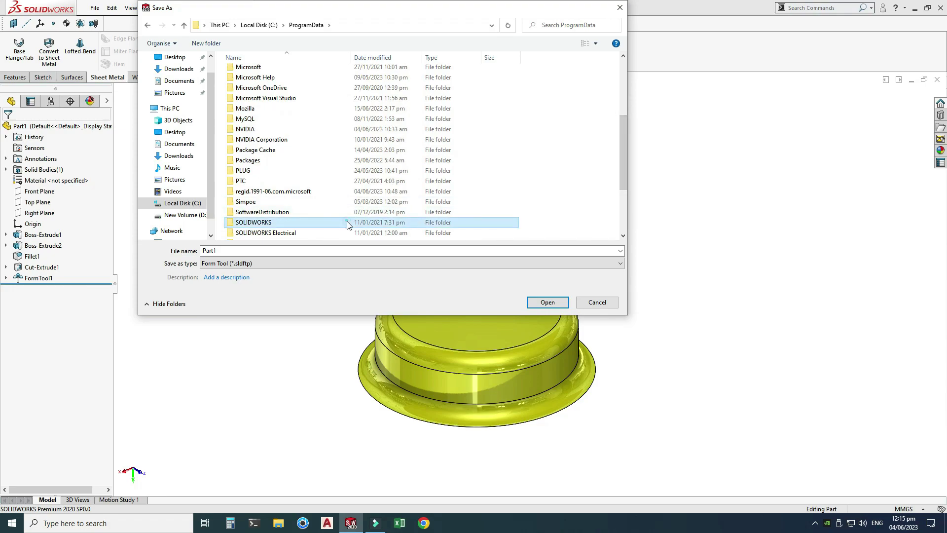
{"action": "left_click", "coordinate": [547, 302]}
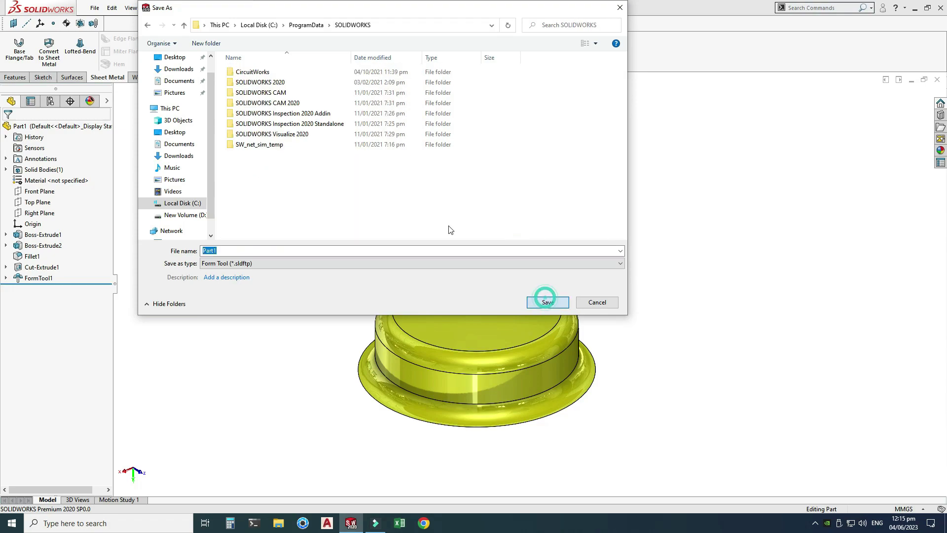
{"action": "double_click", "coordinate": [289, 83]}
{"action": "double_click", "coordinate": [271, 82]}
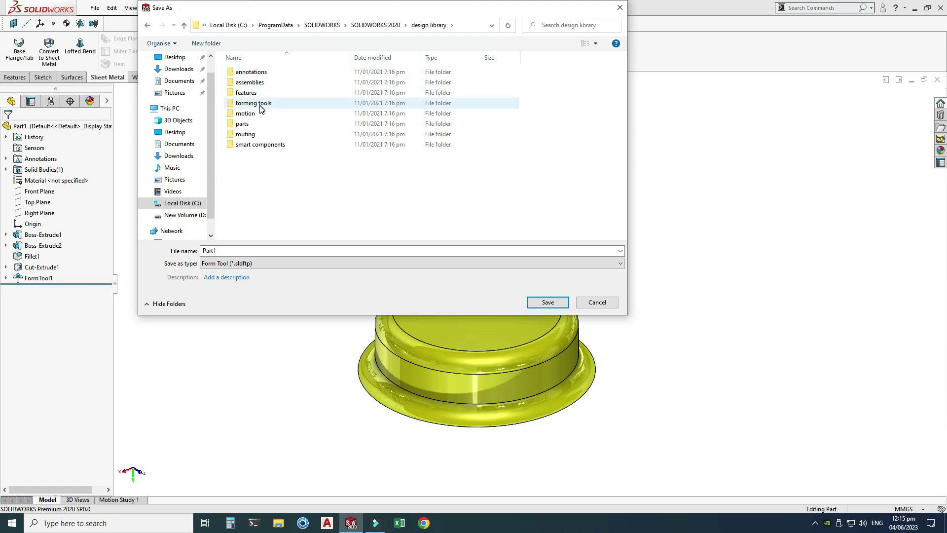
{"action": "double_click", "coordinate": [261, 103]}
{"action": "double_click", "coordinate": [252, 72]}
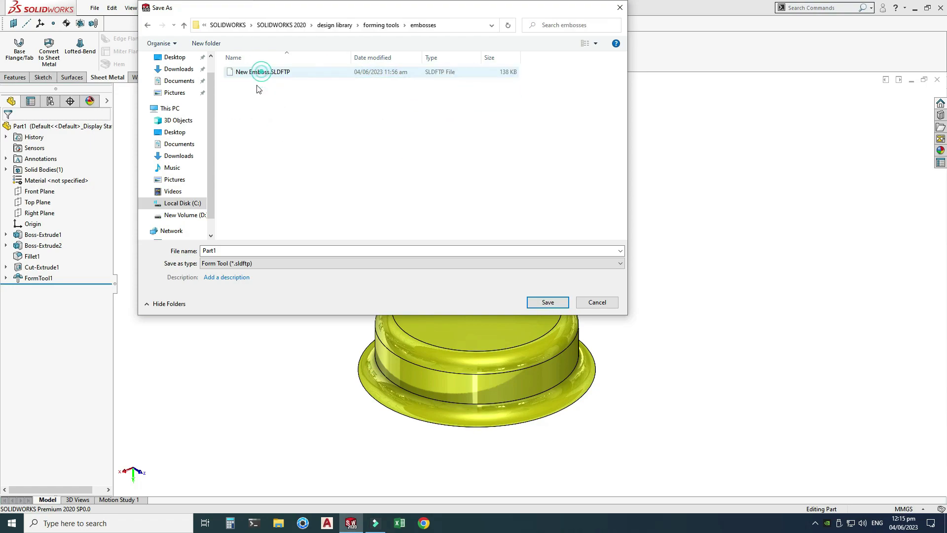
Name the form tool 'Deep Drawing' and save it
{"action": "double_click", "coordinate": [236, 253]}
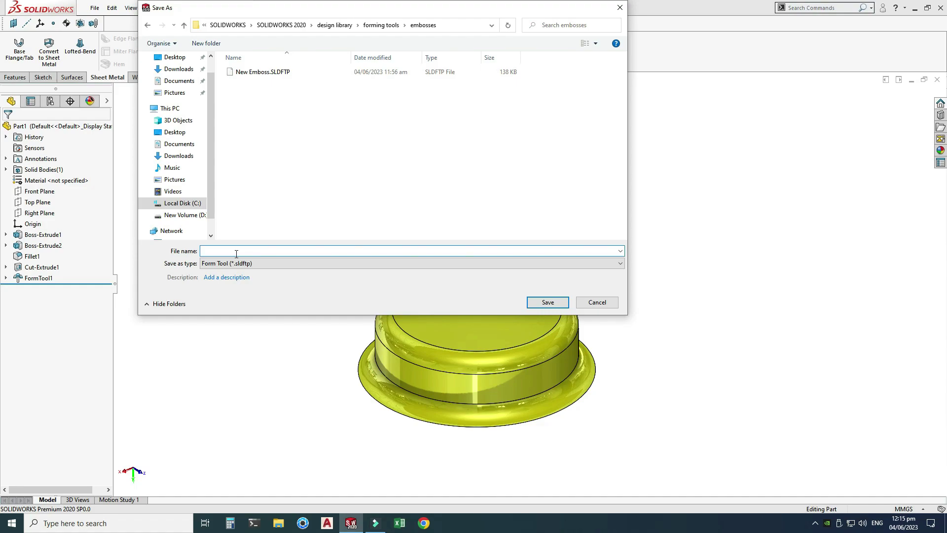
{"action": "type", "text": "Deep Drawing"}
{"action": "left_click", "coordinate": [547, 302]}
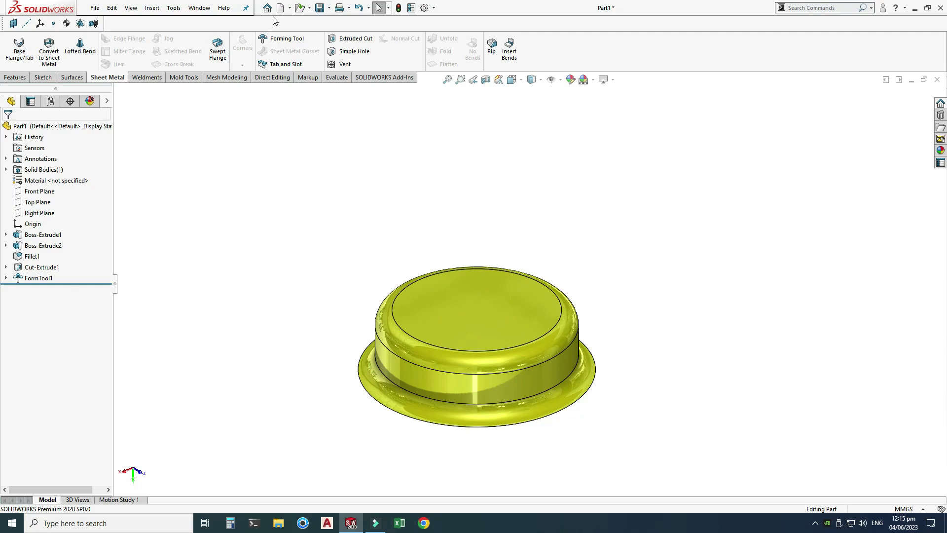
Create a new blank part and give the viewport the Plain White scene
{"action": "left_click", "coordinate": [309, 8]}
{"action": "left_click", "coordinate": [288, 19]}
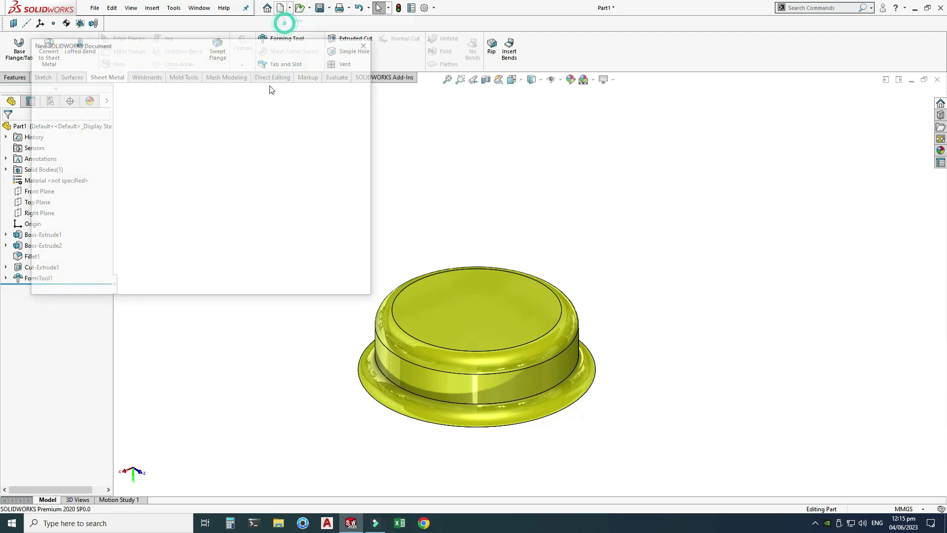
{"action": "left_click", "coordinate": [247, 277]}
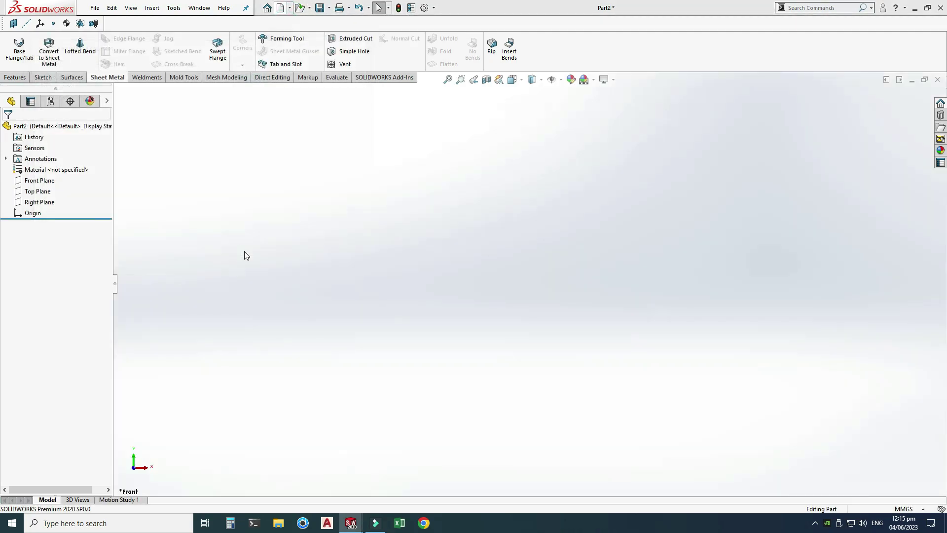
{"action": "left_click", "coordinate": [594, 80]}
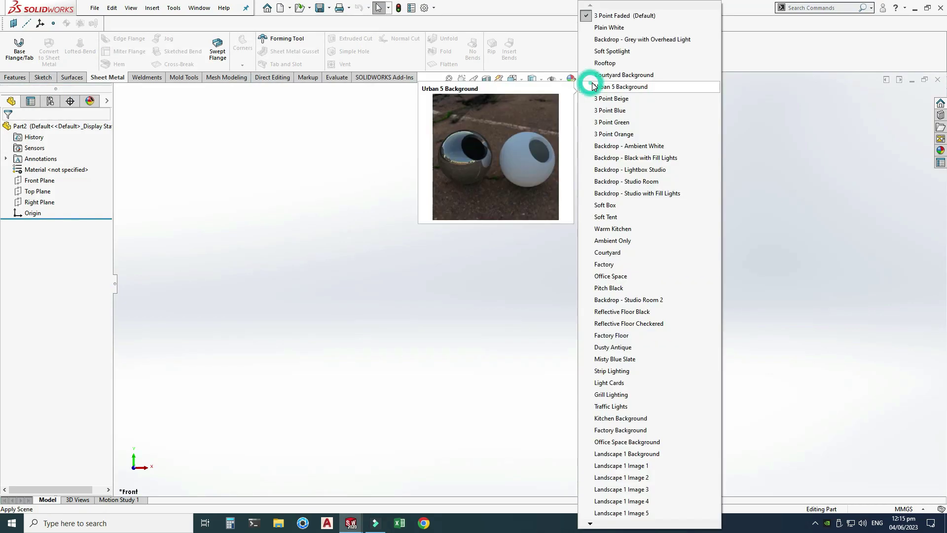
{"action": "left_click", "coordinate": [615, 8]}
{"action": "left_click", "coordinate": [594, 80]}
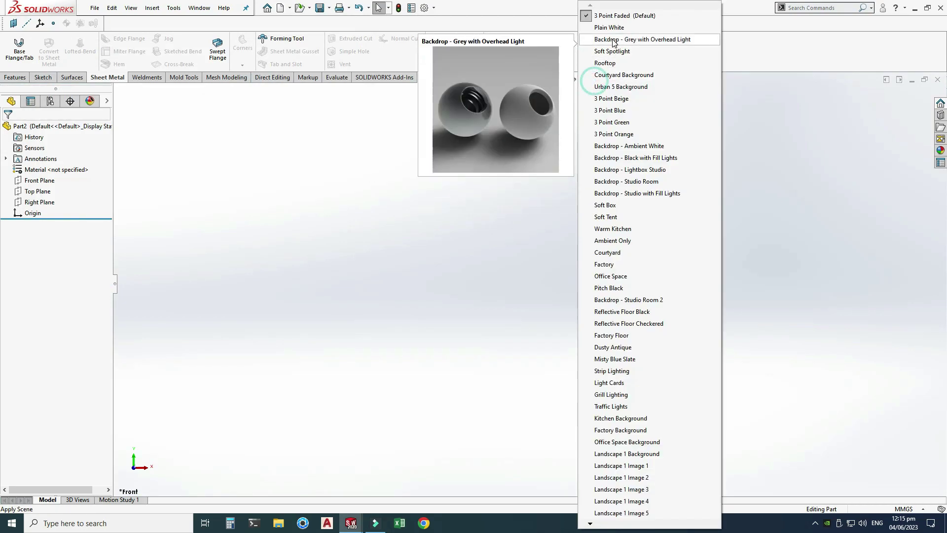
{"action": "left_click", "coordinate": [613, 27]}
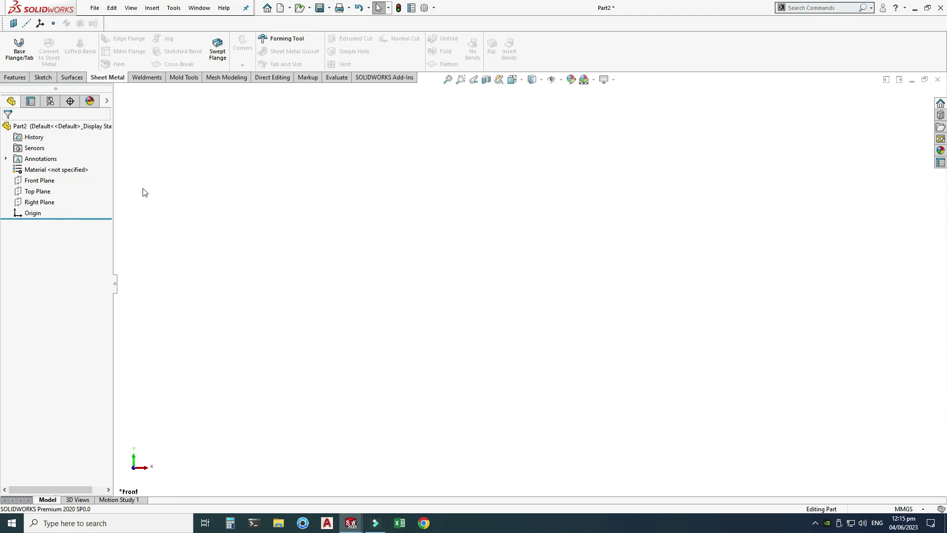
Sketch a center rectangle on the Top Plane, centred on the origin
{"action": "left_click", "coordinate": [48, 193]}
{"action": "left_click", "coordinate": [74, 179]}
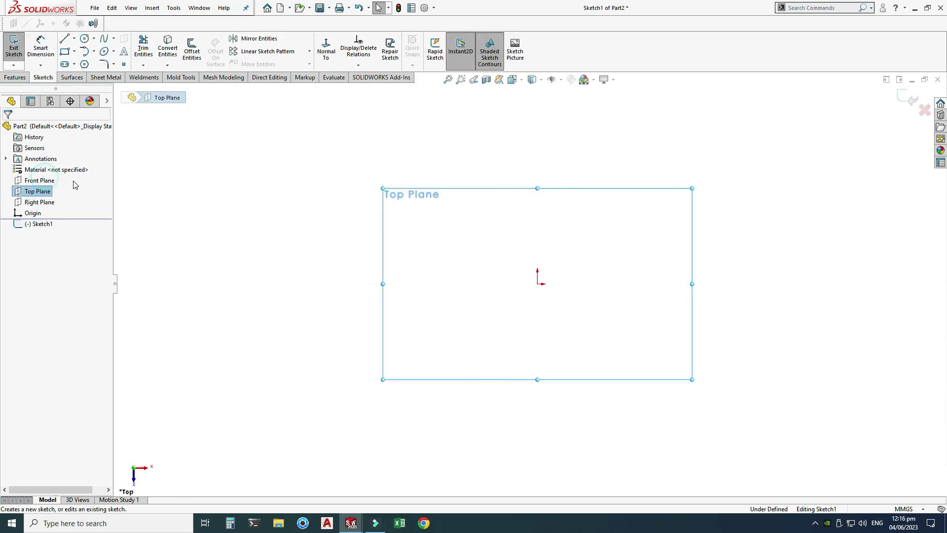
{"action": "left_click", "coordinate": [74, 51]}
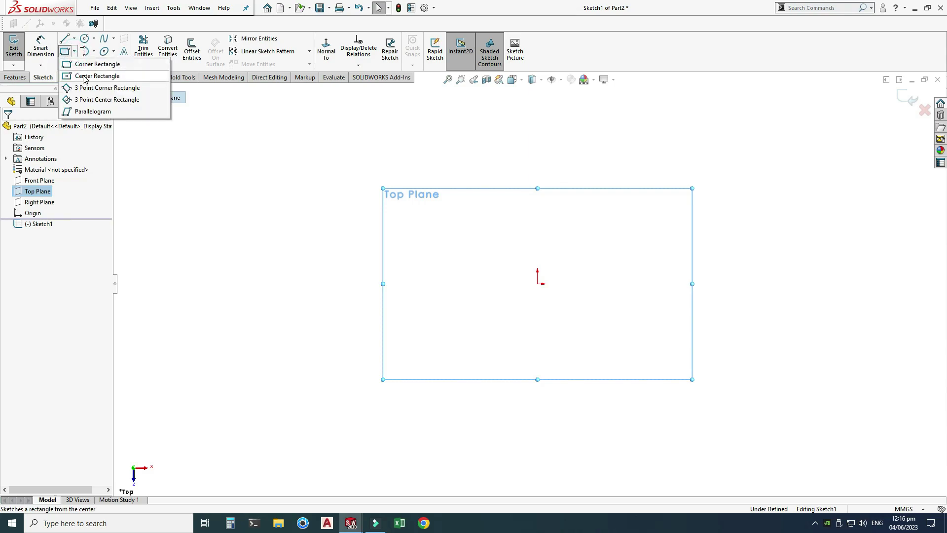
{"action": "left_click", "coordinate": [84, 77]}
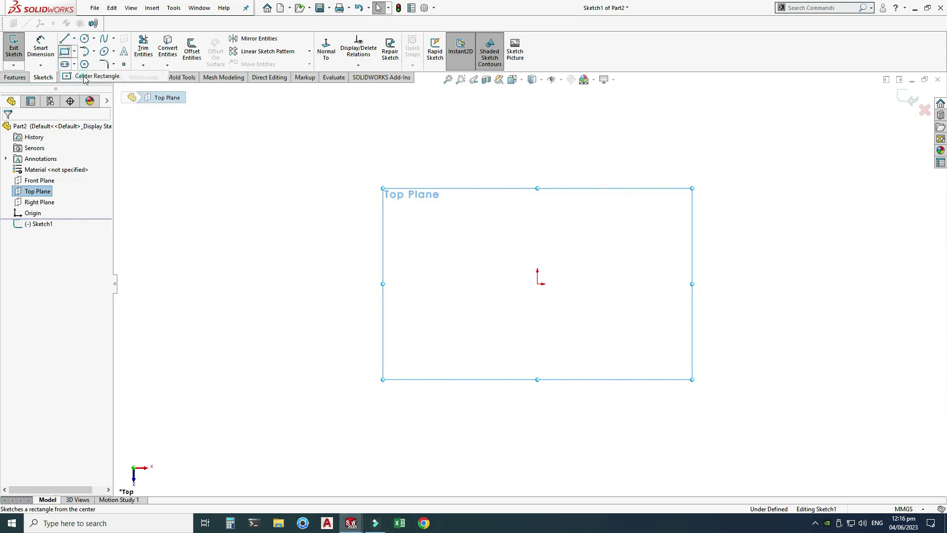
{"action": "left_click", "coordinate": [537, 285]}
{"action": "left_click", "coordinate": [684, 368]}
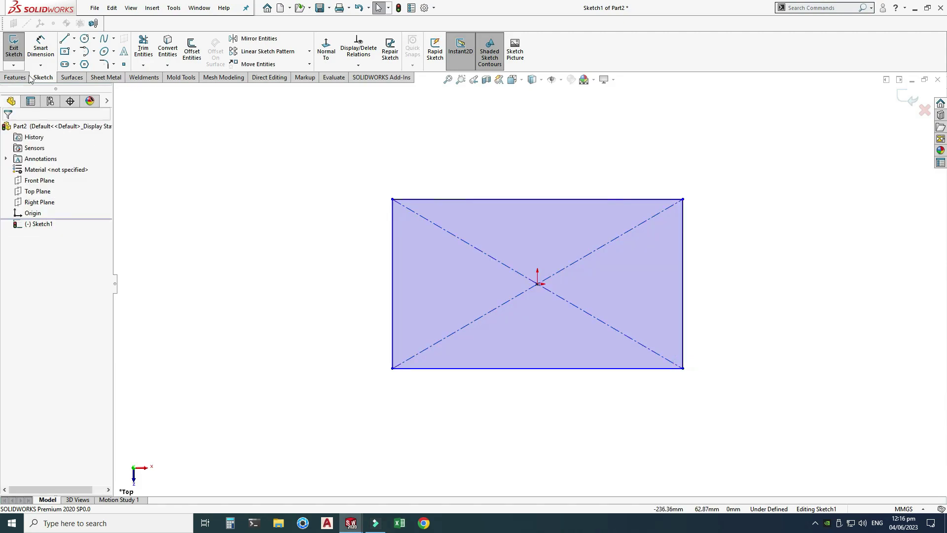
Dimension the rectangle 150 mm high and 200 mm wide
{"action": "left_click", "coordinate": [41, 44]}
{"action": "left_click", "coordinate": [423, 199]}
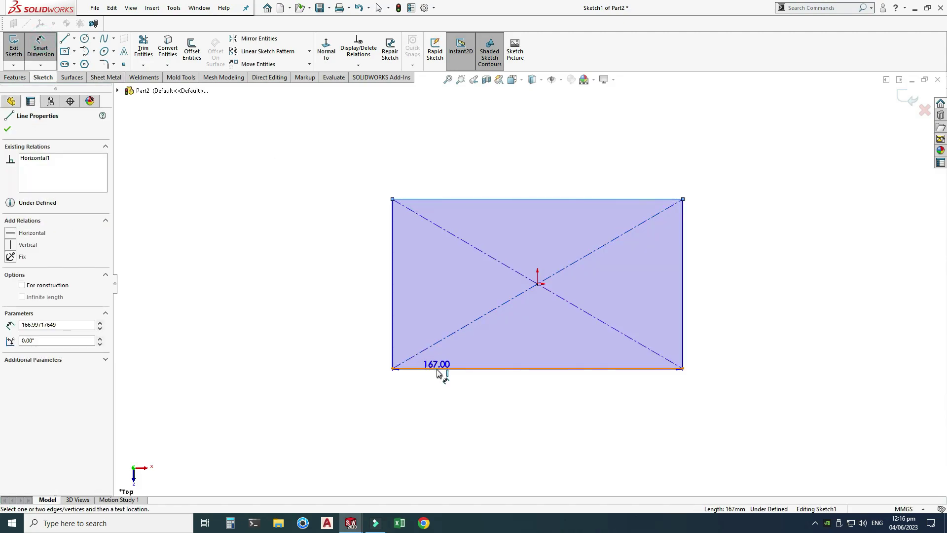
{"action": "left_click", "coordinate": [434, 369]}
{"action": "left_click", "coordinate": [315, 308]}
{"action": "type", "text": "1"}
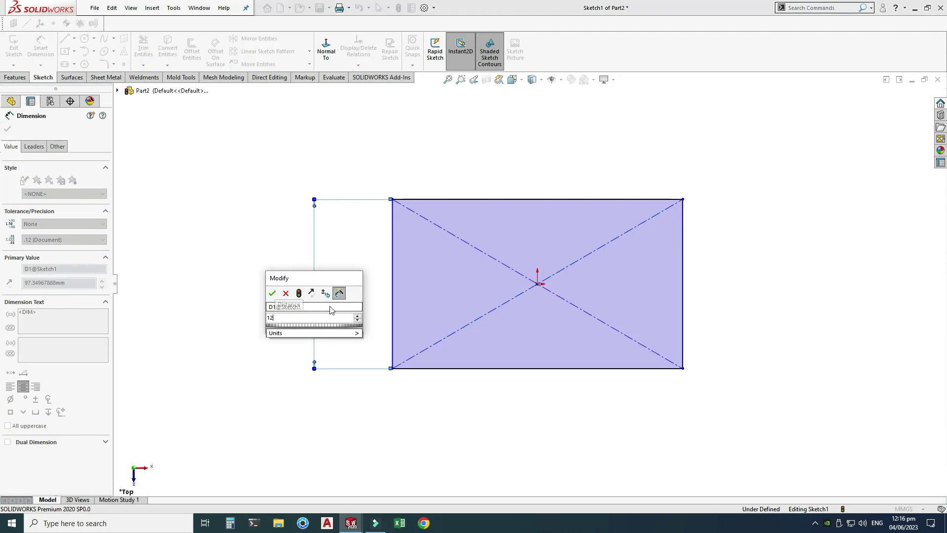
{"action": "type", "text": "50"}
{"action": "key", "text": "Return"}
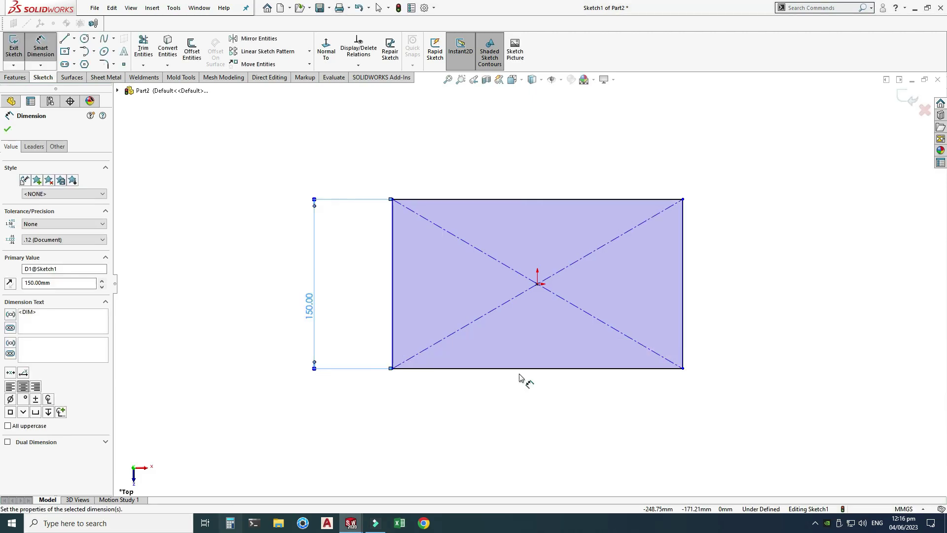
{"action": "left_click", "coordinate": [427, 202]}
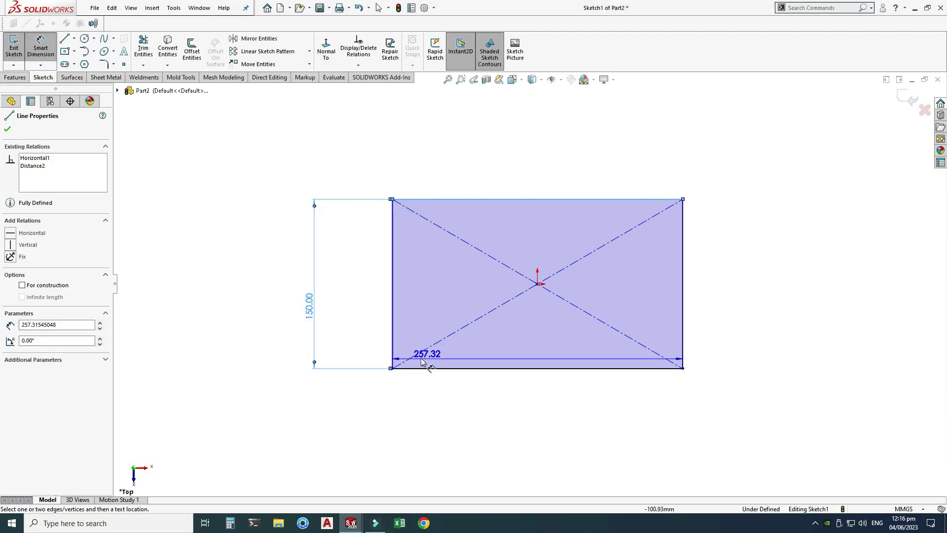
{"action": "left_click", "coordinate": [481, 424]}
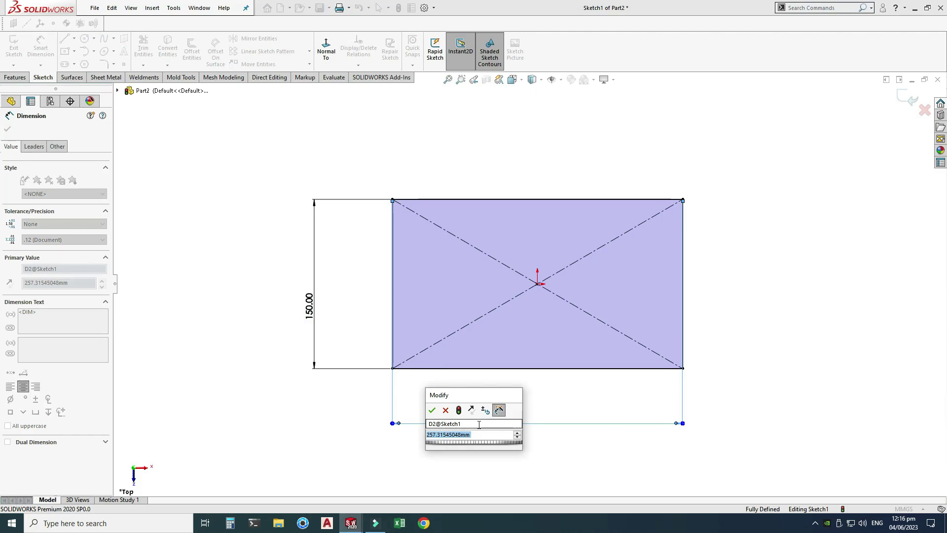
{"action": "type", "text": "200"}
{"action": "key", "text": "Return"}
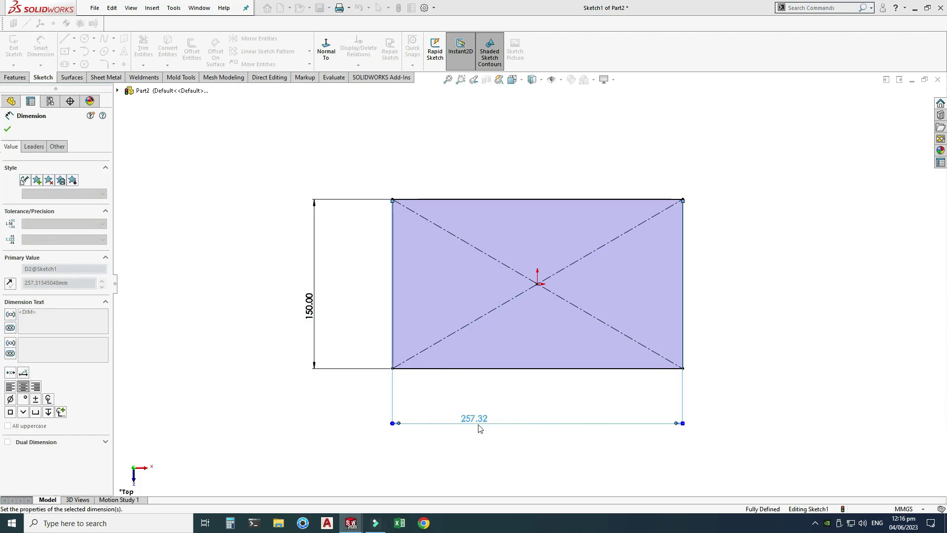
Change the rectangle's width dimension from 200 to 250 mm
{"action": "key", "text": "Escape"}
{"action": "double_click", "coordinate": [499, 420]}
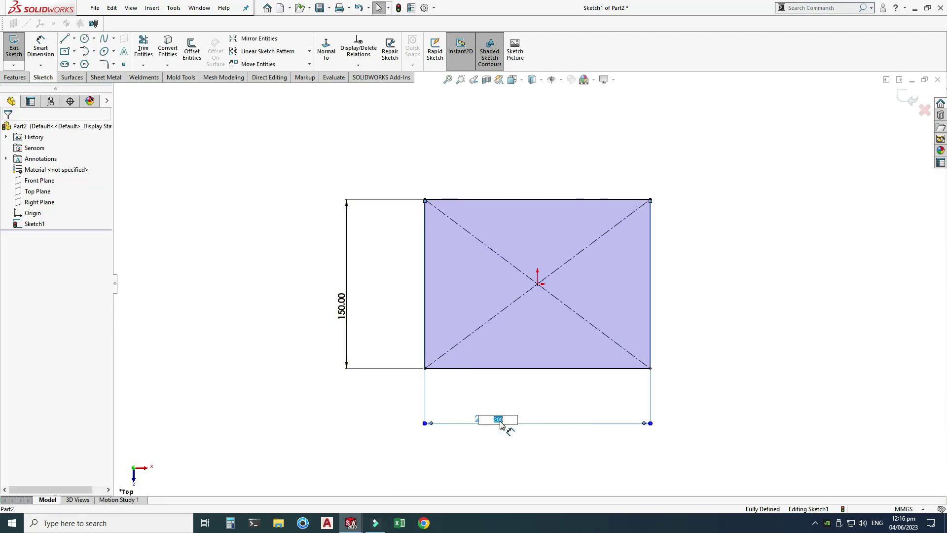
{"action": "type", "text": "250"}
{"action": "key", "text": "Return"}
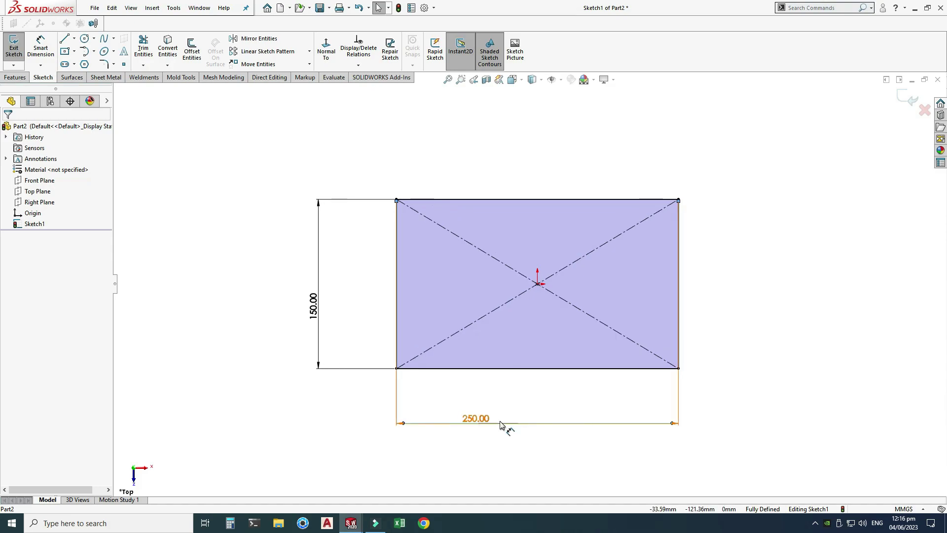
{"action": "left_click", "coordinate": [289, 325]}
{"action": "left_click", "coordinate": [106, 77]}
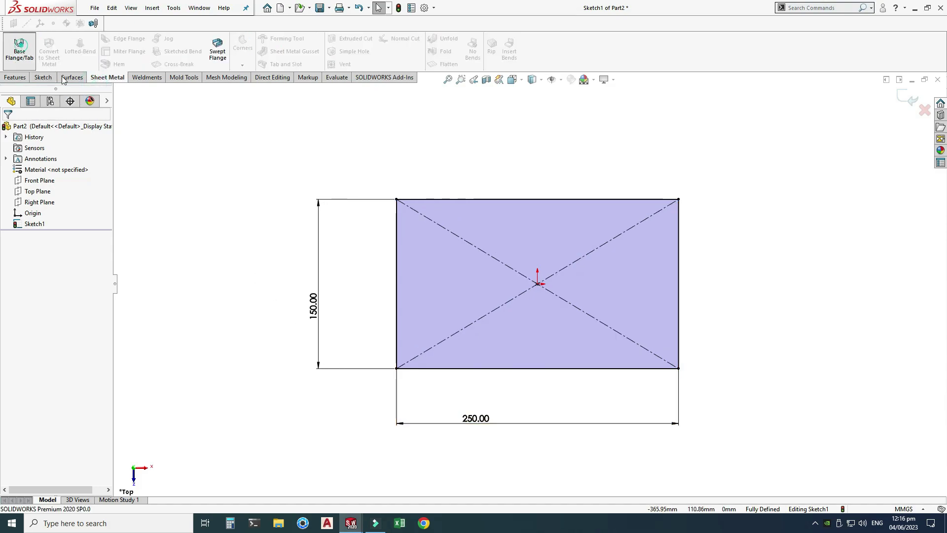
Make a 2 mm base flange, then add 100 mm edge flanges on the left and back edges
{"action": "left_click", "coordinate": [20, 49]}
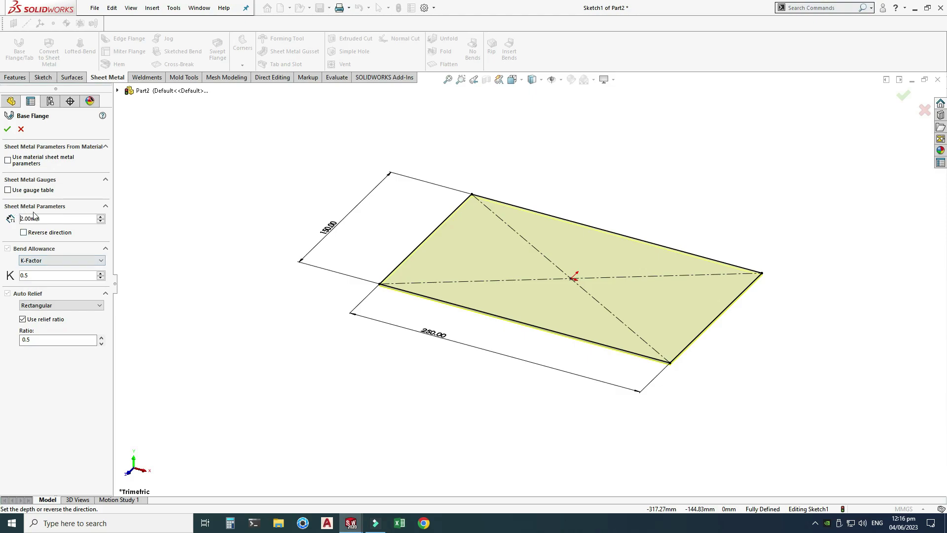
{"action": "left_click", "coordinate": [7, 129]}
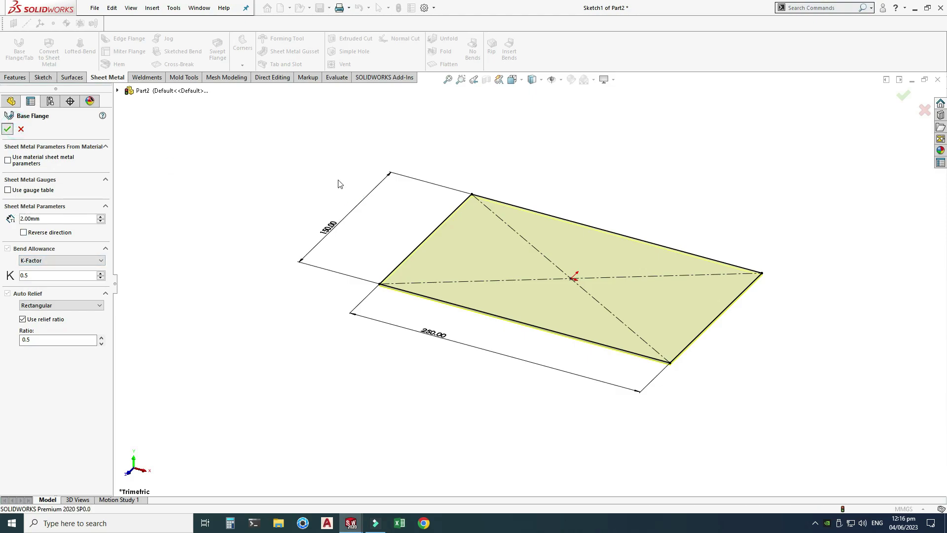
{"action": "left_click", "coordinate": [130, 38]}
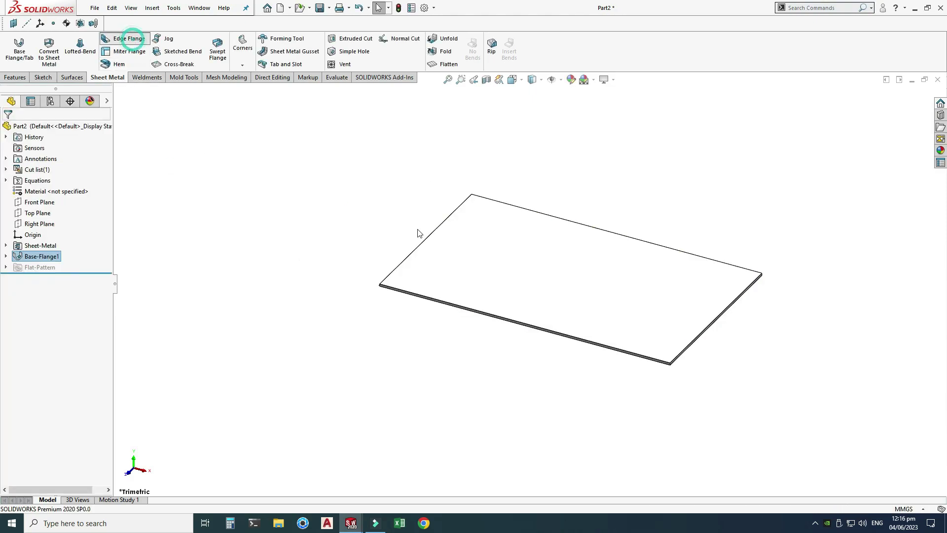
{"action": "left_click", "coordinate": [401, 266]}
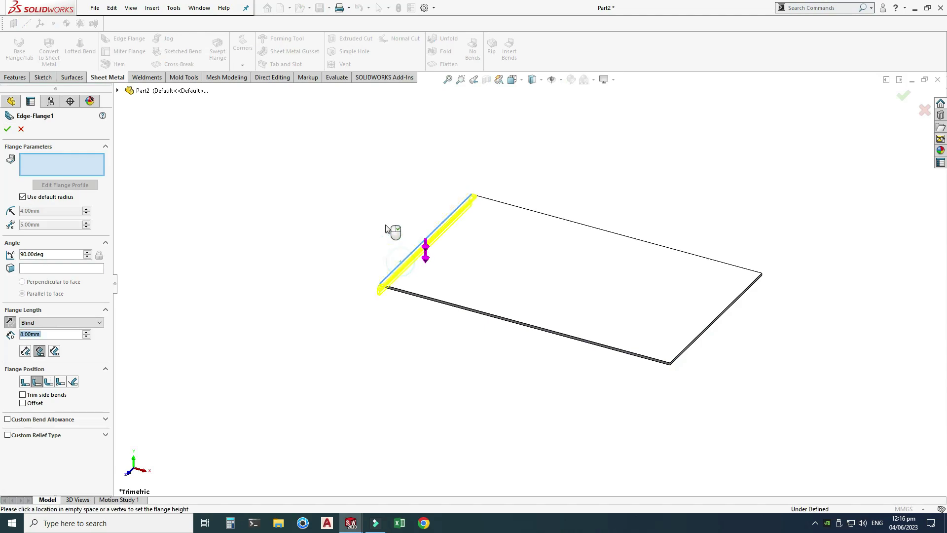
{"action": "double_click", "coordinate": [51, 337]}
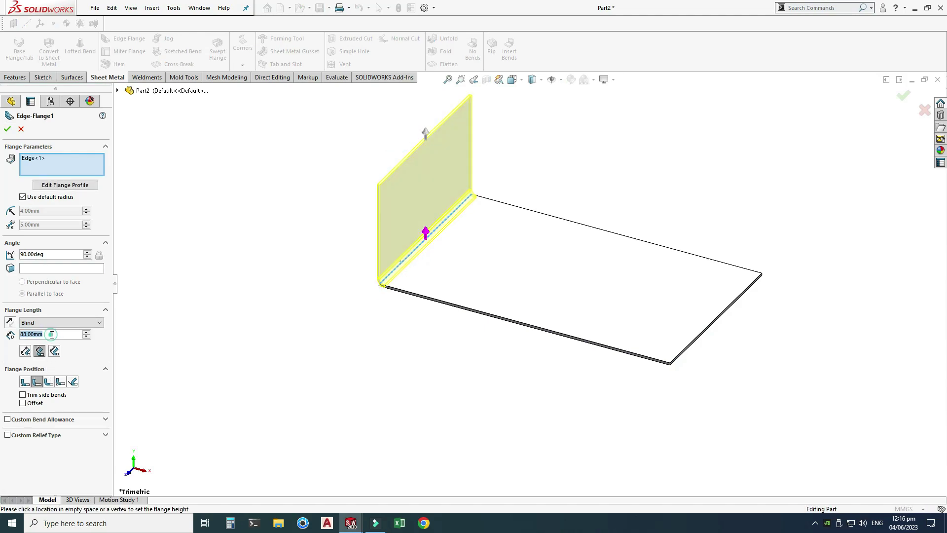
{"action": "type", "text": "100"}
{"action": "key", "text": "Return"}
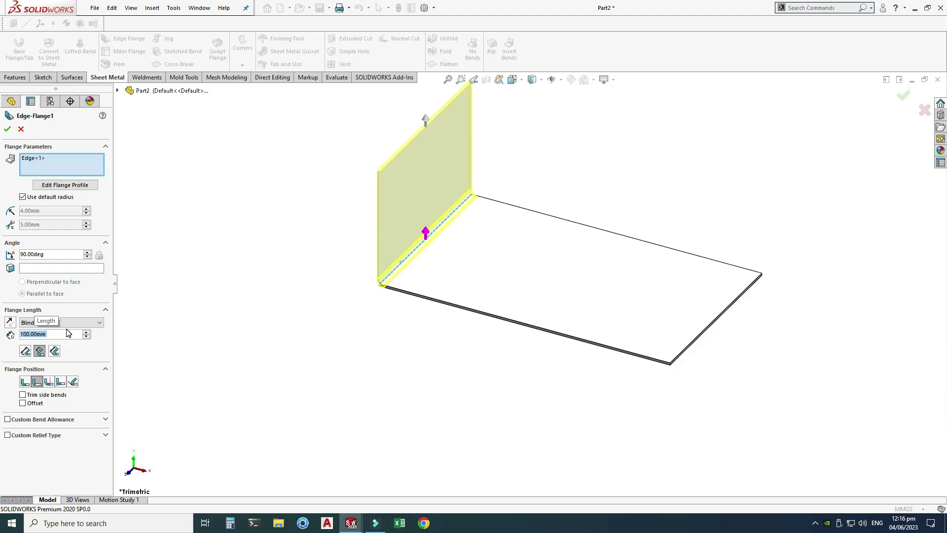
{"action": "left_click", "coordinate": [513, 208]}
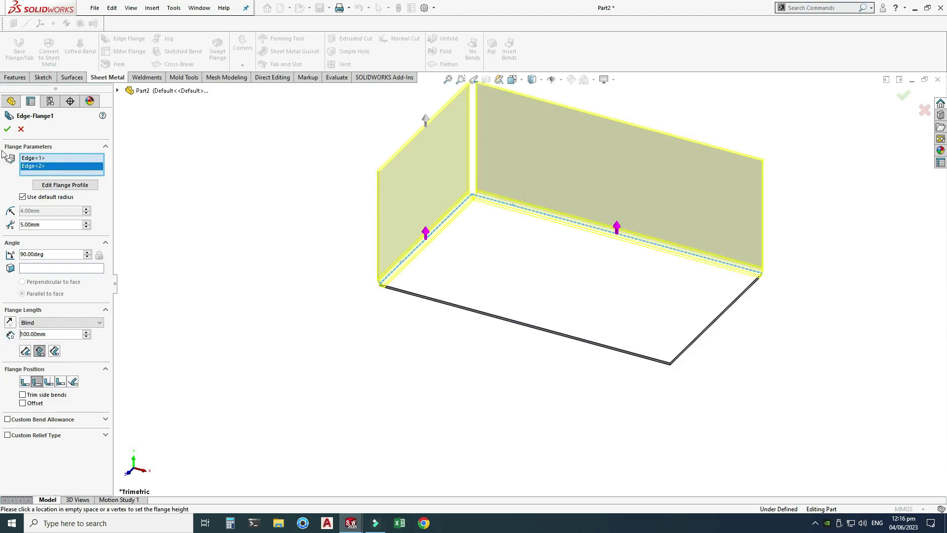
{"action": "left_click", "coordinate": [7, 130]}
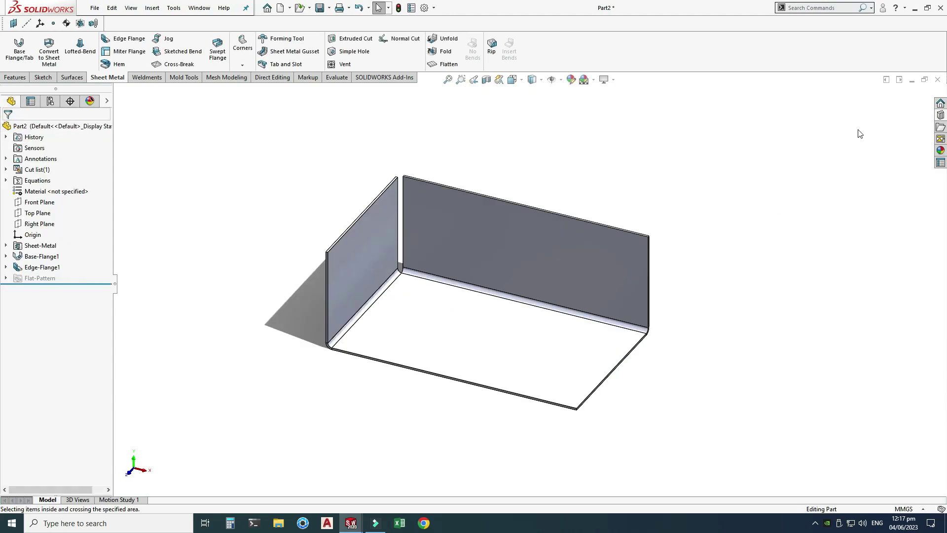
Add C:\ProgramData\SOLIDWORKS\SOLIDWORKS 2020\design library\forming tools as a Design Library location
{"action": "left_click", "coordinate": [941, 115]}
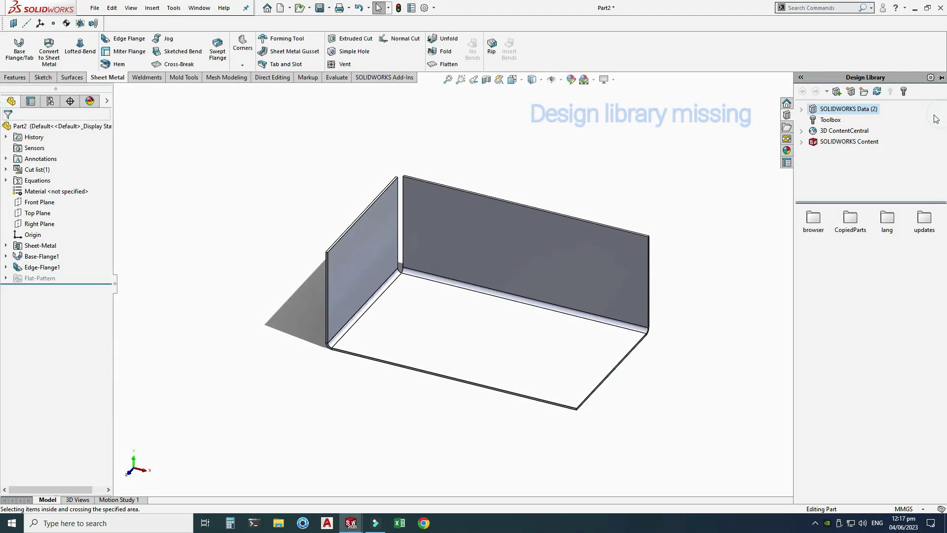
{"action": "left_click", "coordinate": [853, 92]}
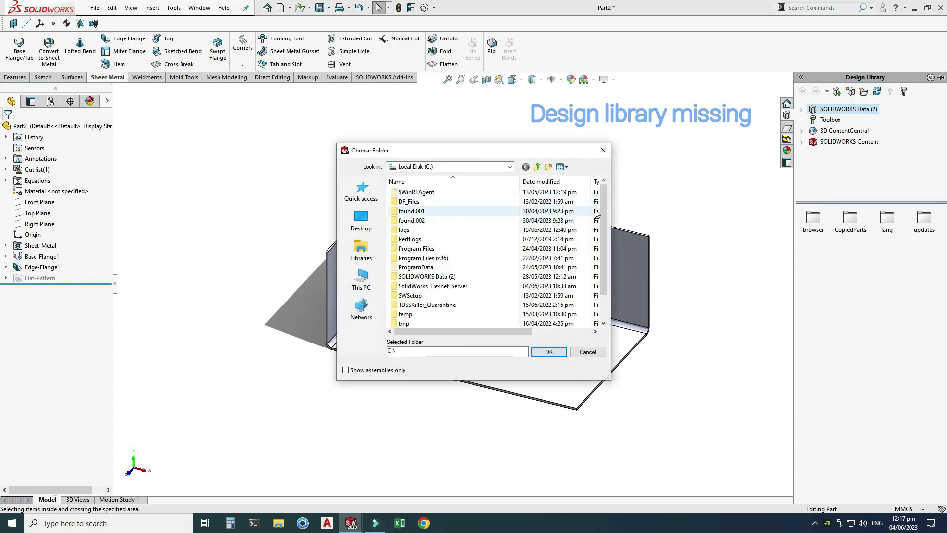
{"action": "scroll", "coordinate": [602, 253], "scroll_direction": "down", "scroll_amount": 1}
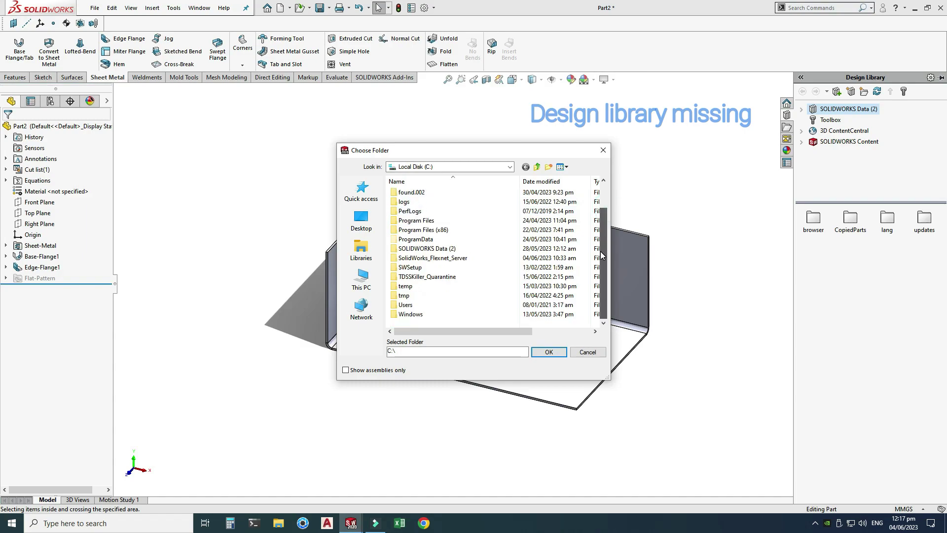
{"action": "left_click", "coordinate": [417, 239]}
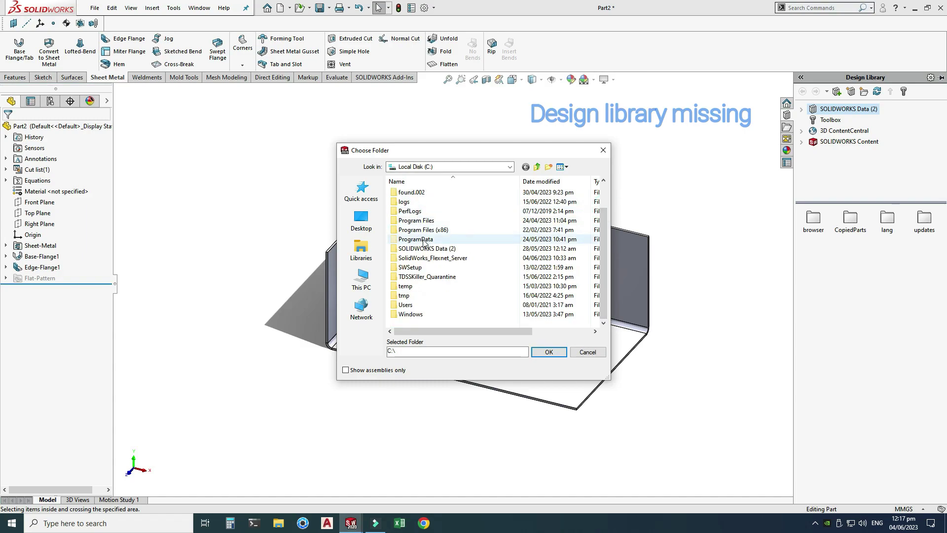
{"action": "double_click", "coordinate": [419, 239]}
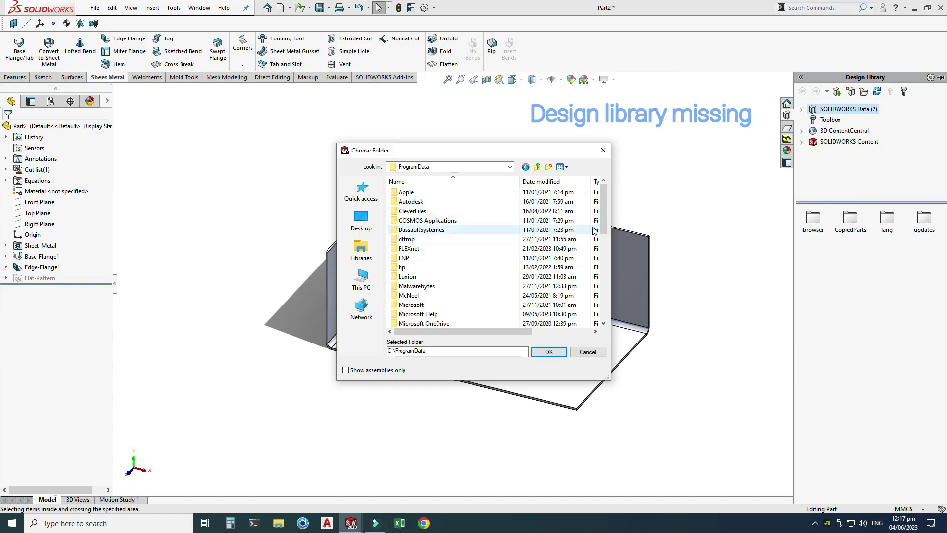
{"action": "scroll", "coordinate": [604, 247], "scroll_direction": "down", "scroll_amount": 3}
{"action": "scroll", "coordinate": [609, 271], "scroll_direction": "down", "scroll_amount": 2}
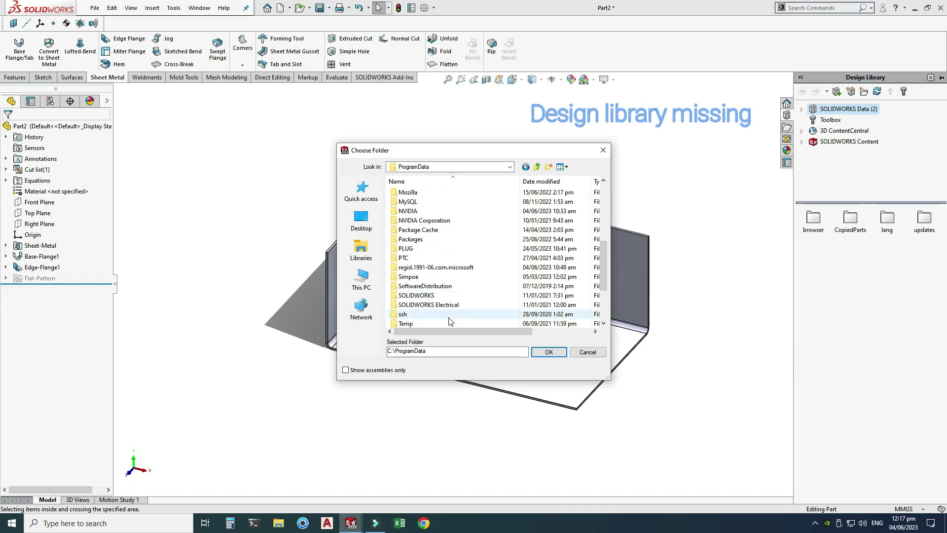
{"action": "left_click", "coordinate": [424, 294]}
{"action": "double_click", "coordinate": [424, 295]}
{"action": "left_click", "coordinate": [426, 202]}
{"action": "double_click", "coordinate": [425, 201]}
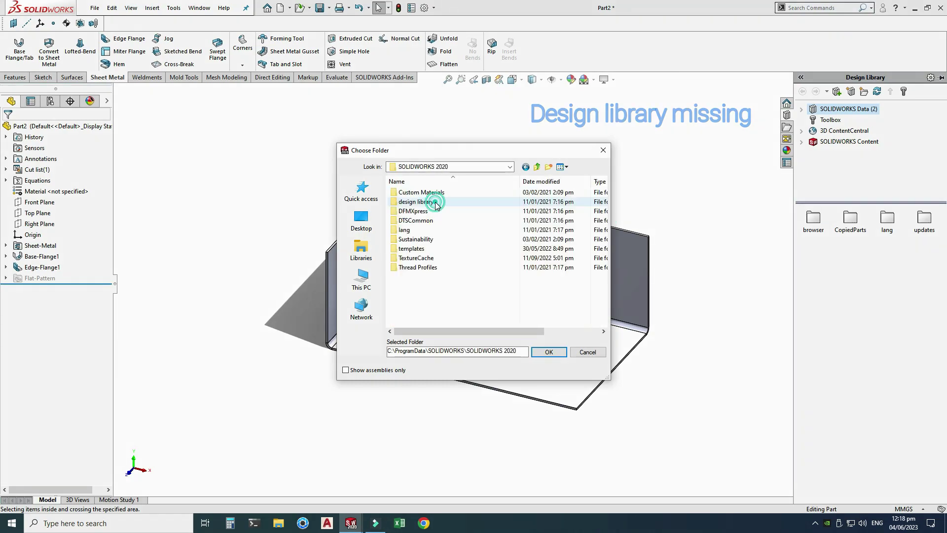
{"action": "double_click", "coordinate": [436, 202]}
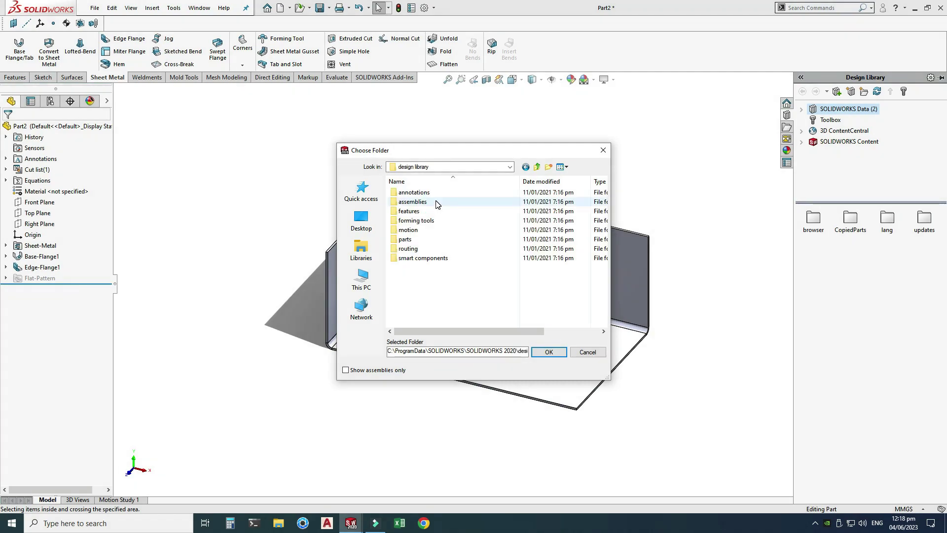
{"action": "left_click", "coordinate": [416, 220]}
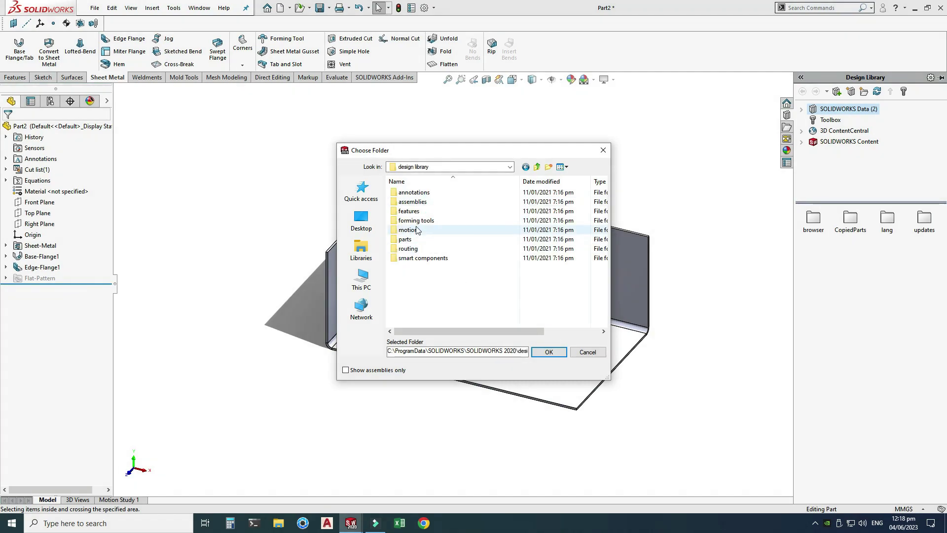
{"action": "double_click", "coordinate": [416, 220]}
{"action": "left_click", "coordinate": [549, 352]}
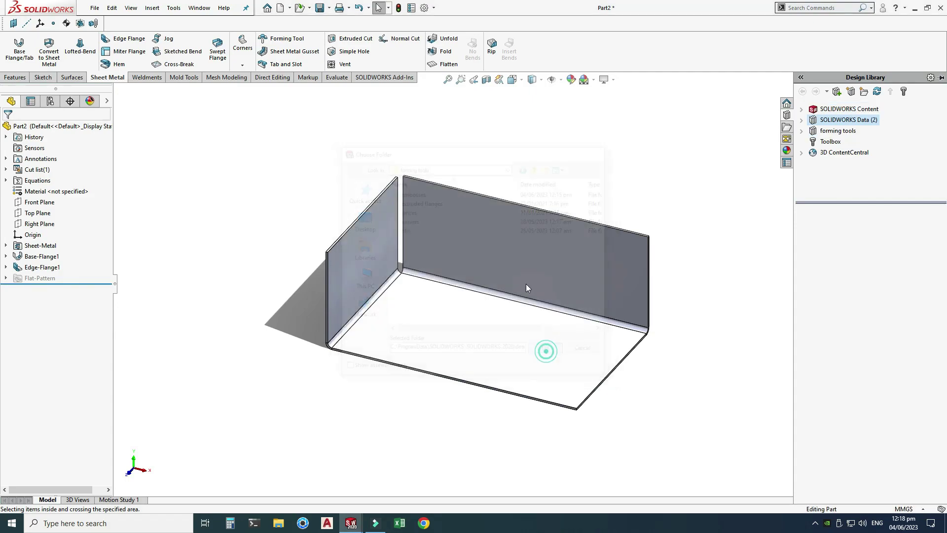
Mark the forming tools folder and its subfolders as Forming Tools Folders, then show embosses
{"action": "left_click", "coordinate": [841, 132]}
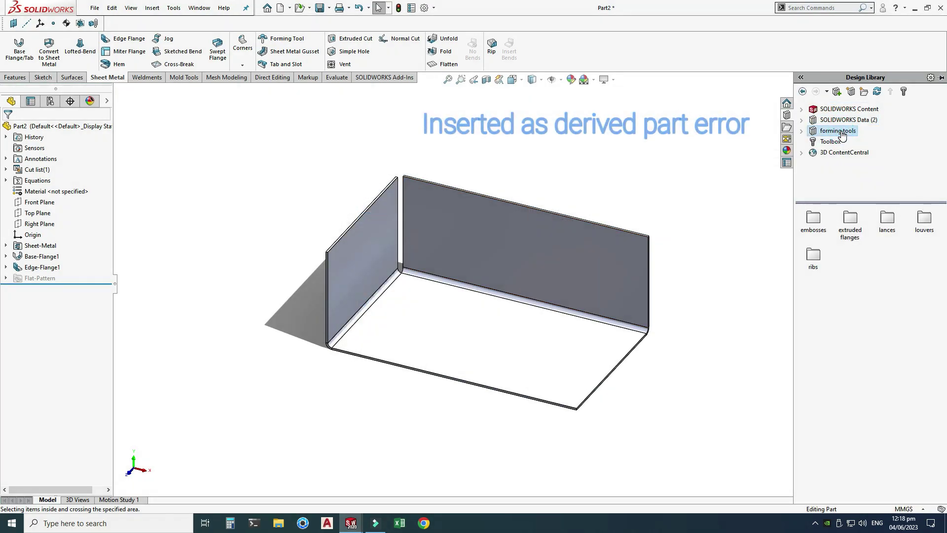
{"action": "right_click", "coordinate": [842, 135]}
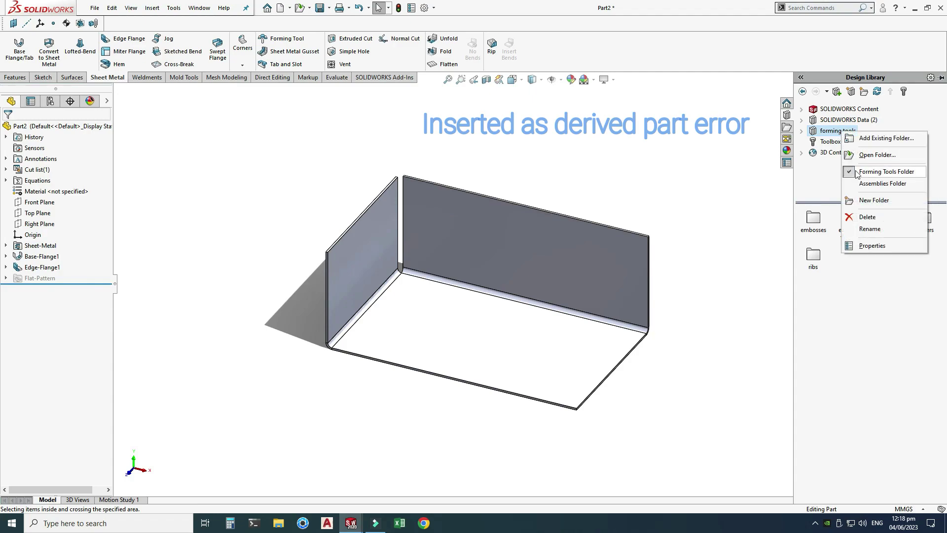
{"action": "left_click", "coordinate": [869, 172]}
{"action": "right_click", "coordinate": [846, 133]}
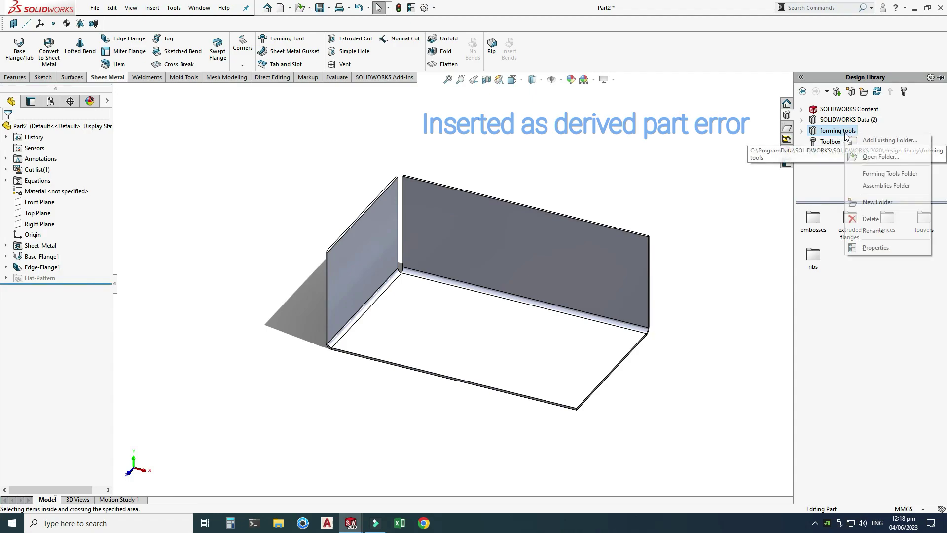
{"action": "left_click", "coordinate": [868, 173]}
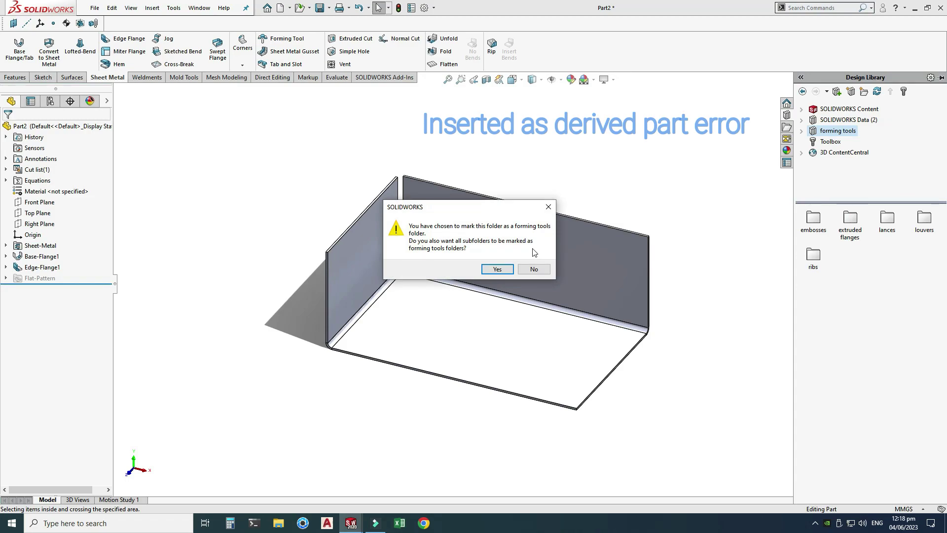
{"action": "left_click", "coordinate": [495, 269]}
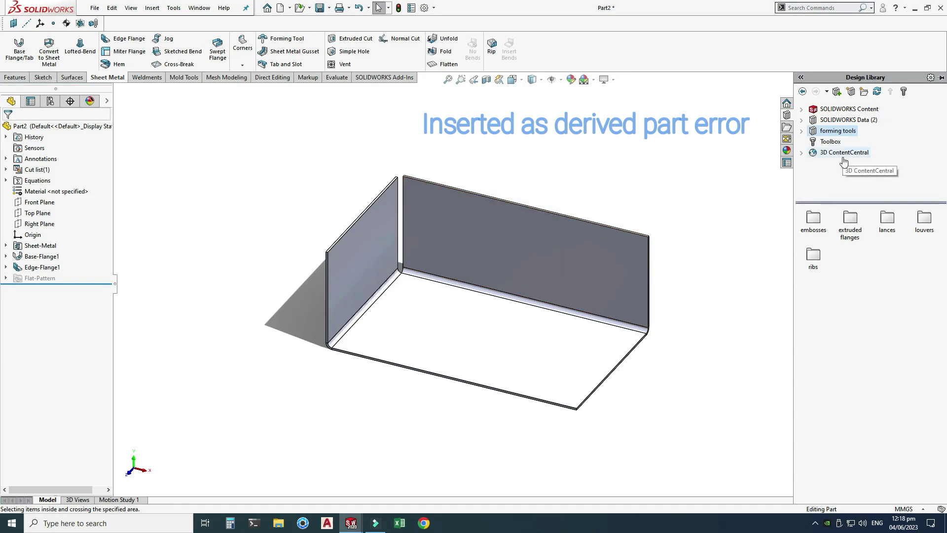
{"action": "double_click", "coordinate": [814, 217]}
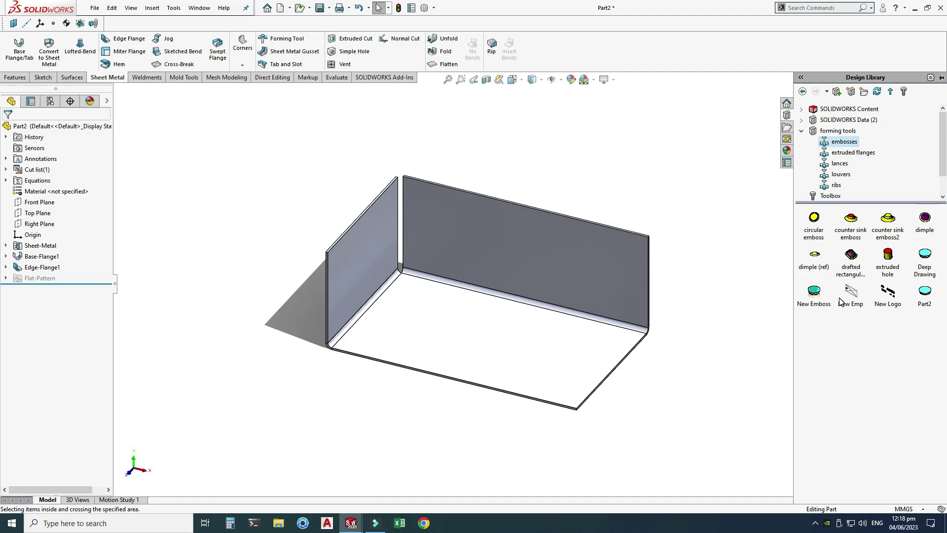
Place the Deep Drawing form on the centre of the base, keeping it recessed
{"action": "mouse_move", "coordinate": [841, 302]}
{"action": "left_click_drag", "start_coordinate": [927, 255], "coordinate": [445, 233]}
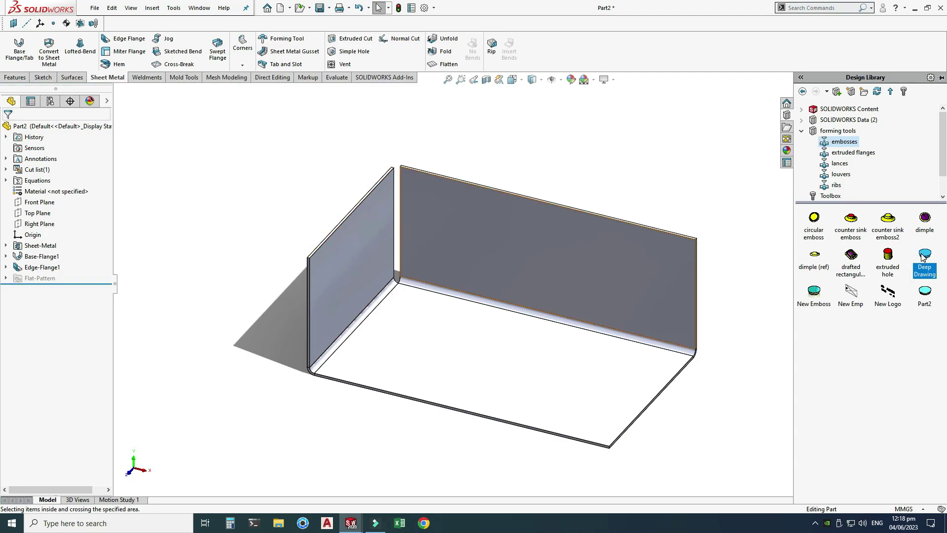
{"action": "mouse_move", "coordinate": [922, 256]}
{"action": "left_mouse_down"}
{"action": "mouse_move", "coordinate": [659, 315]}
{"action": "mouse_move", "coordinate": [518, 365]}
{"action": "left_mouse_up"}
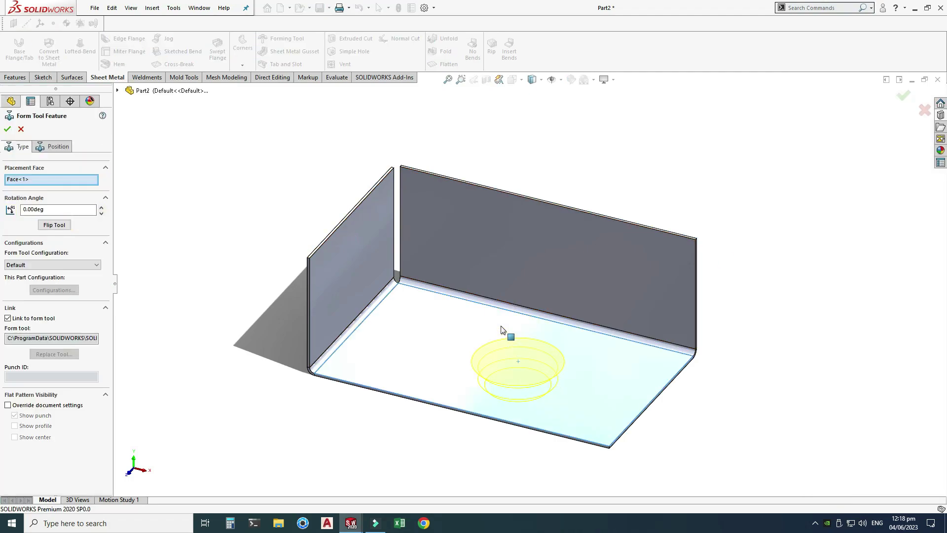
{"action": "left_click", "coordinate": [49, 226]}
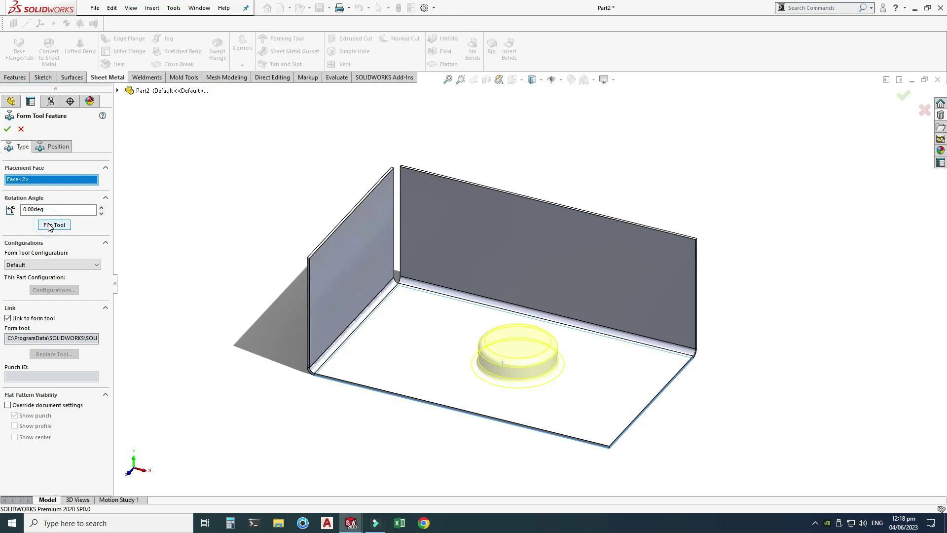
{"action": "left_click", "coordinate": [49, 226]}
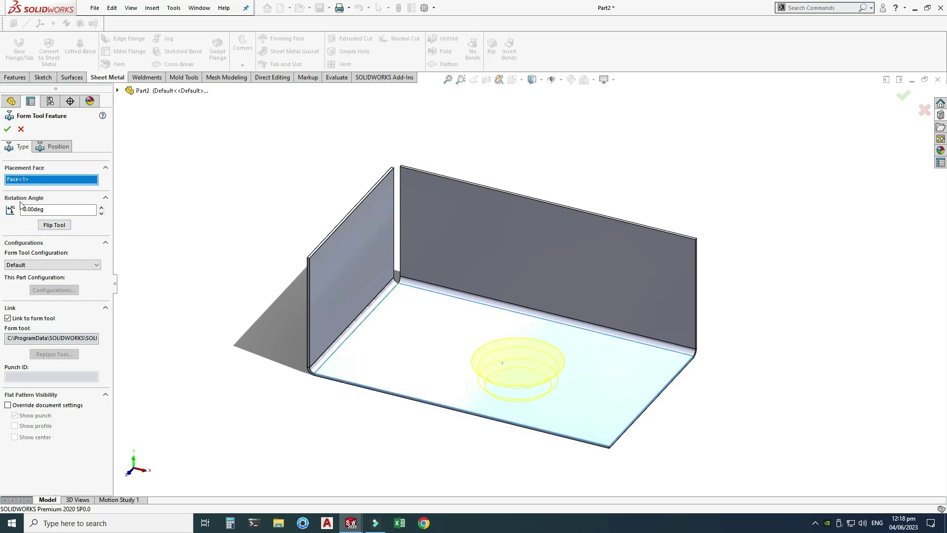
{"action": "left_click", "coordinate": [48, 146]}
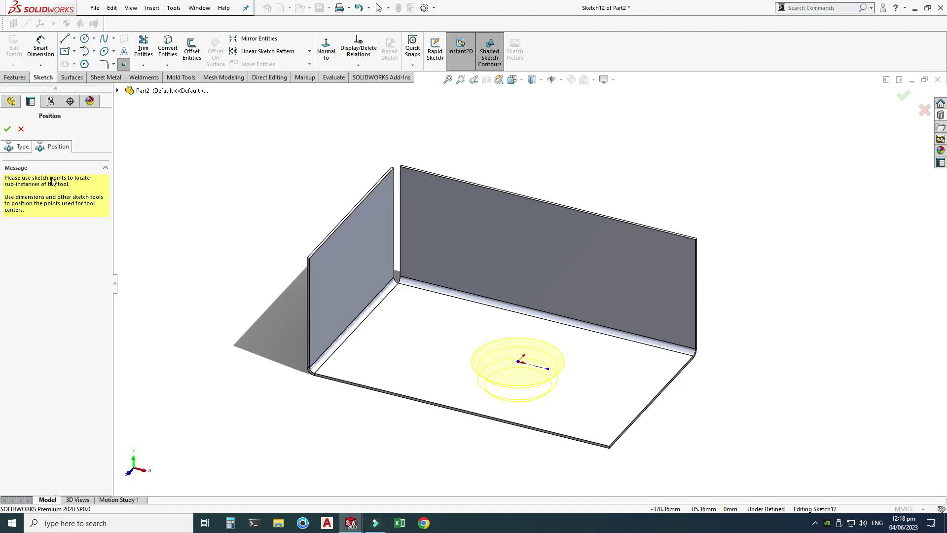
{"action": "left_click", "coordinate": [8, 129]}
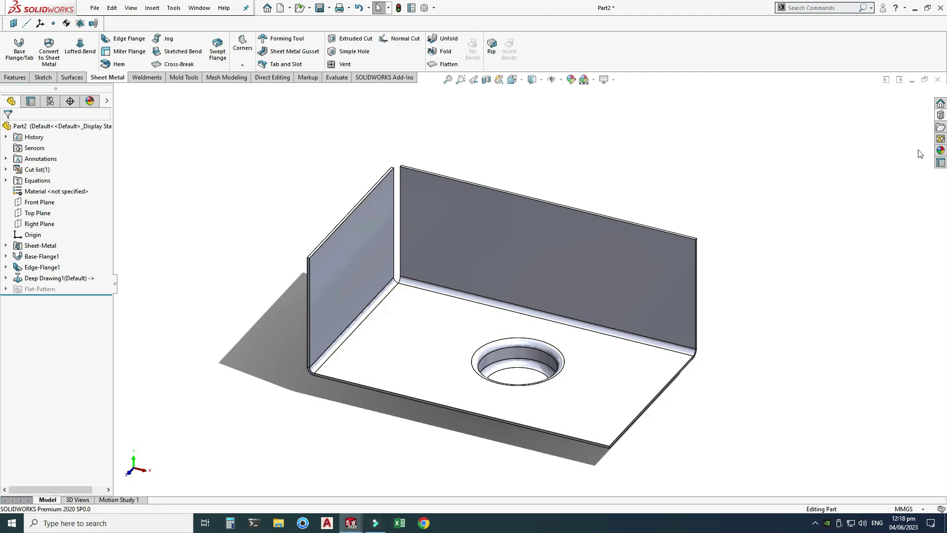
Drop a Deep Drawing form from the Design Library onto the back wall face
{"action": "left_click", "coordinate": [940, 116]}
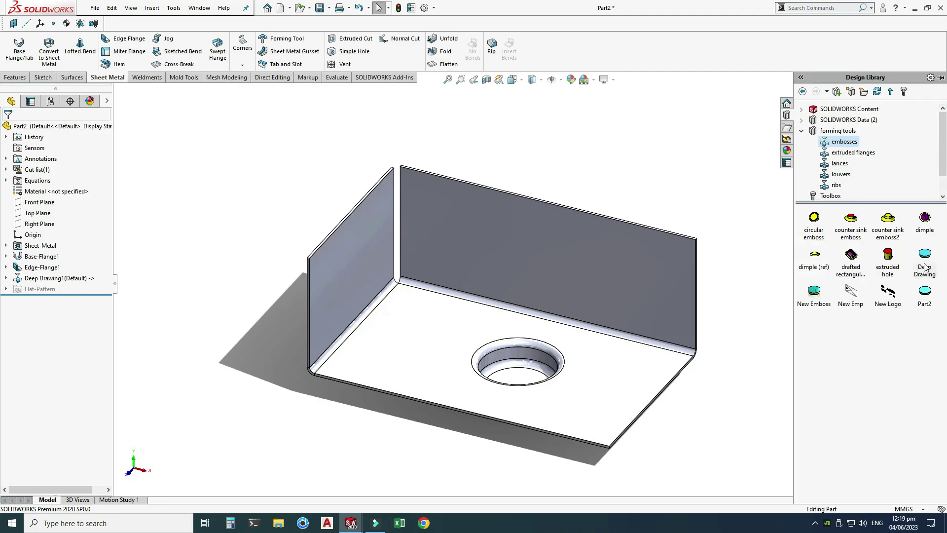
{"action": "mouse_move", "coordinate": [925, 268]}
{"action": "left_mouse_down"}
{"action": "mouse_move", "coordinate": [576, 297]}
{"action": "mouse_move", "coordinate": [539, 256]}
{"action": "mouse_move", "coordinate": [528, 256]}
{"action": "left_mouse_up"}
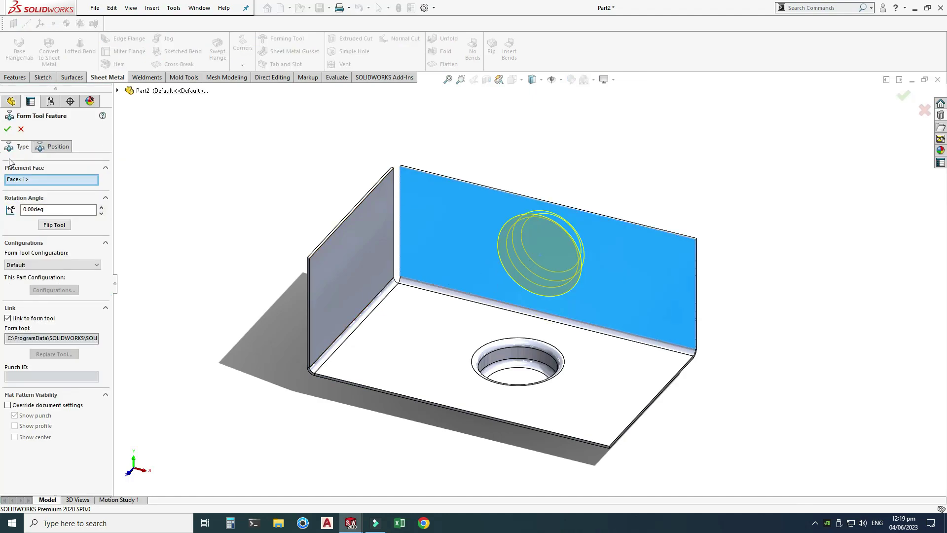
{"action": "left_click", "coordinate": [7, 130]}
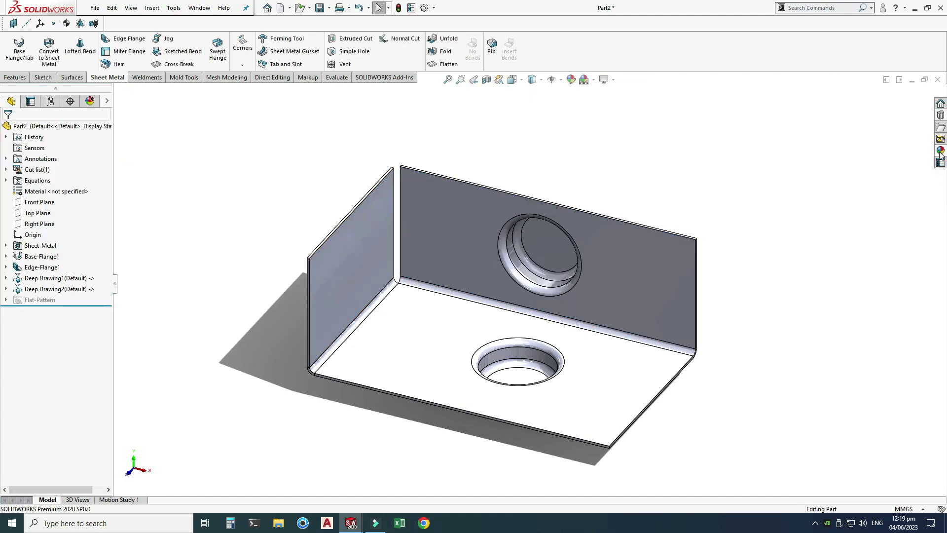
{"action": "left_click", "coordinate": [941, 126]}
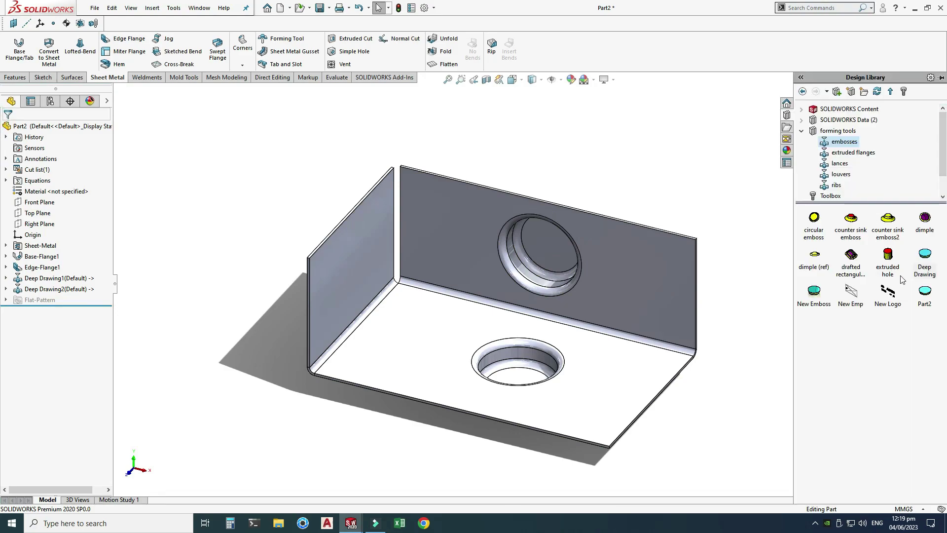